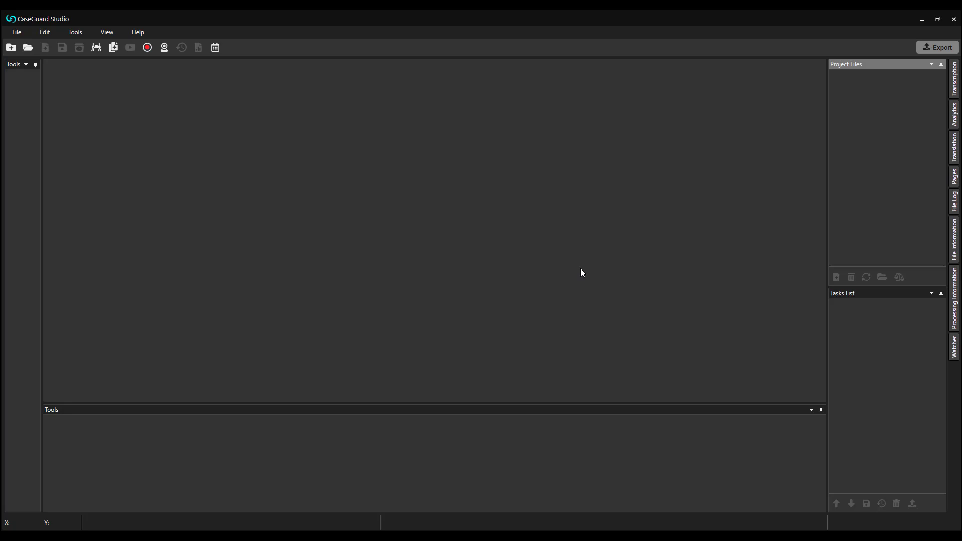
# Create the caseguard-reasons project with the requestor's name, a case number and request date the 26th
pyautogui.click(10, 48)
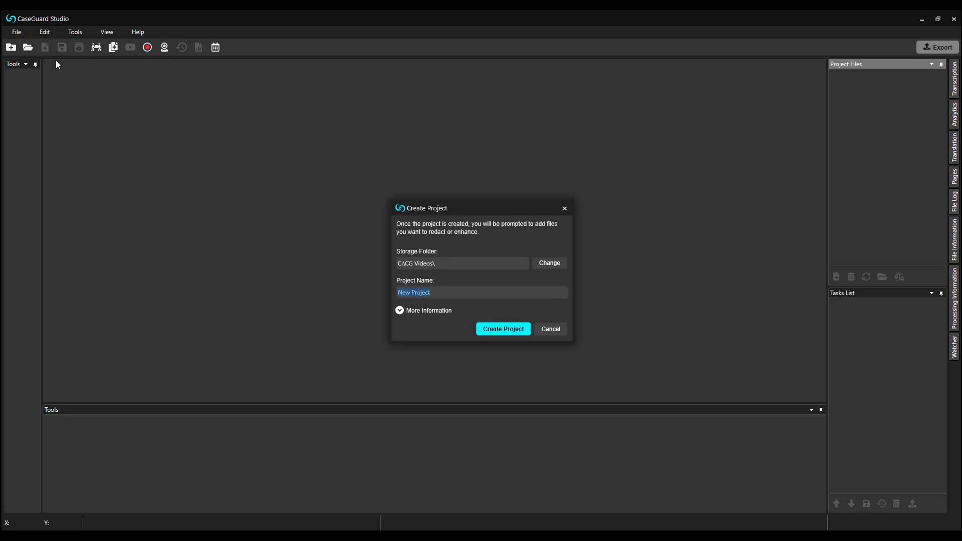
pyautogui.write('caseguard-reasons')
pyautogui.click(436, 310)
pyautogui.click(443, 339)
pyautogui.write('john smith')
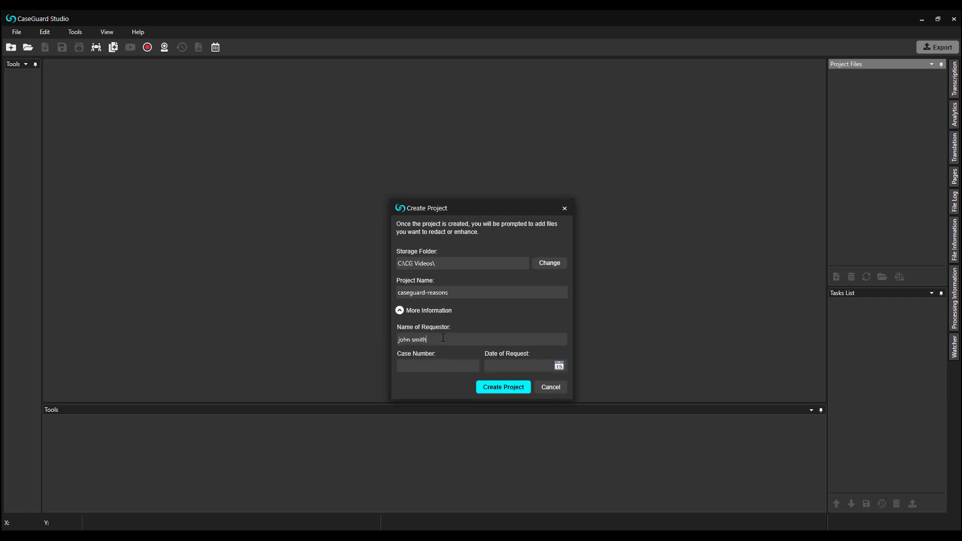
pyautogui.click(456, 363)
pyautogui.write('123456')
pyautogui.click(560, 366)
pyautogui.click(519, 438)
pyautogui.click(505, 390)
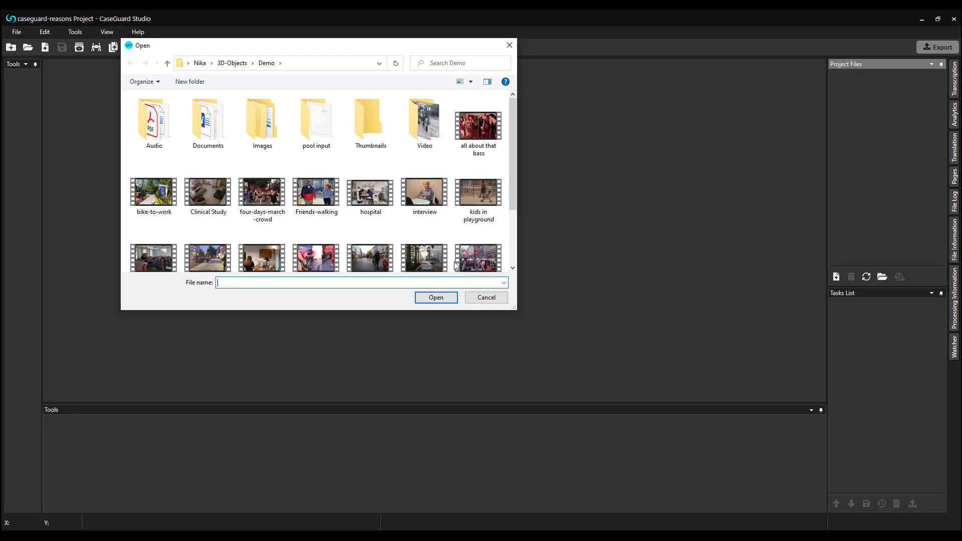
# Import interview.mp4 from the Demo folder into the project
pyautogui.click(425, 198)
pyautogui.click(436, 297)
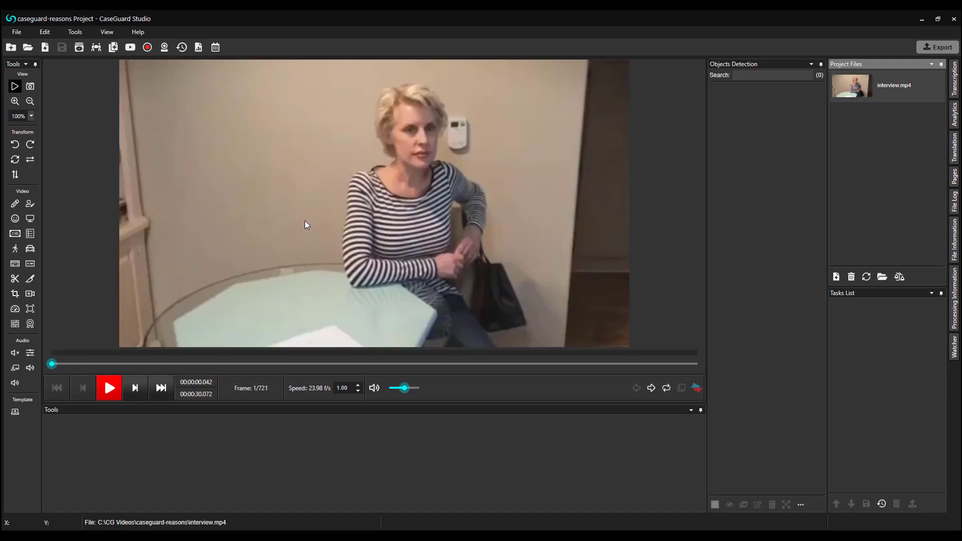
# Set automatic detection to target only Faces/Heads, with screens, license plates and people unchecked
pyautogui.click(15, 220)
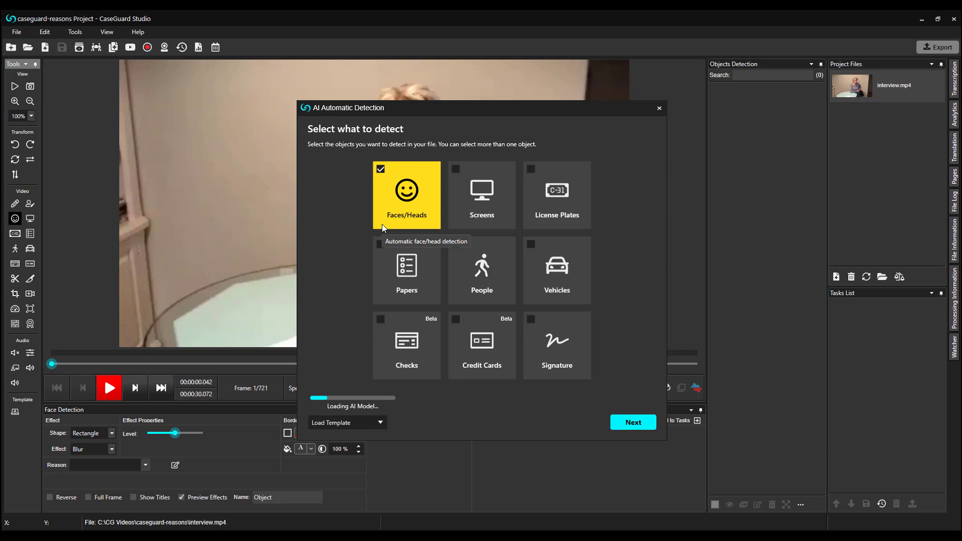
pyautogui.click(482, 206)
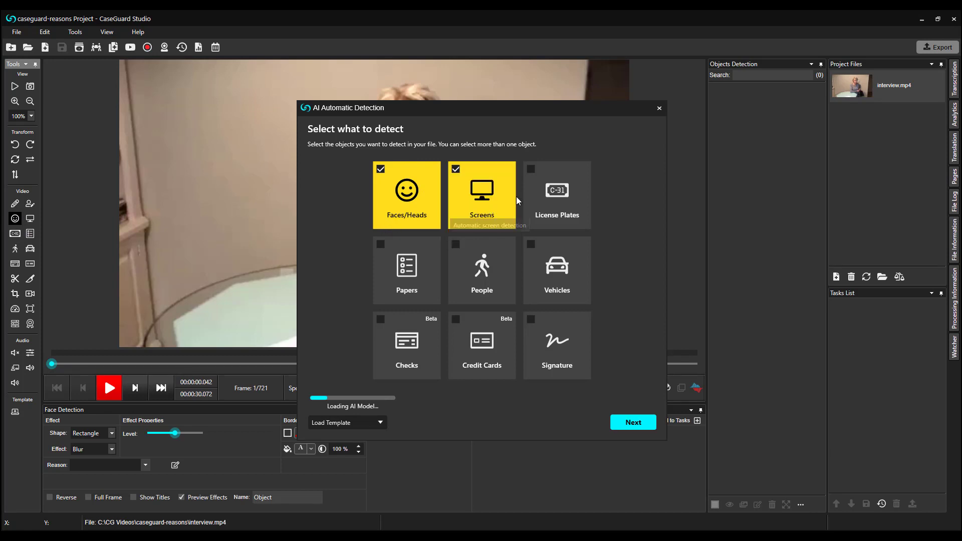
pyautogui.click(542, 212)
pyautogui.click(492, 261)
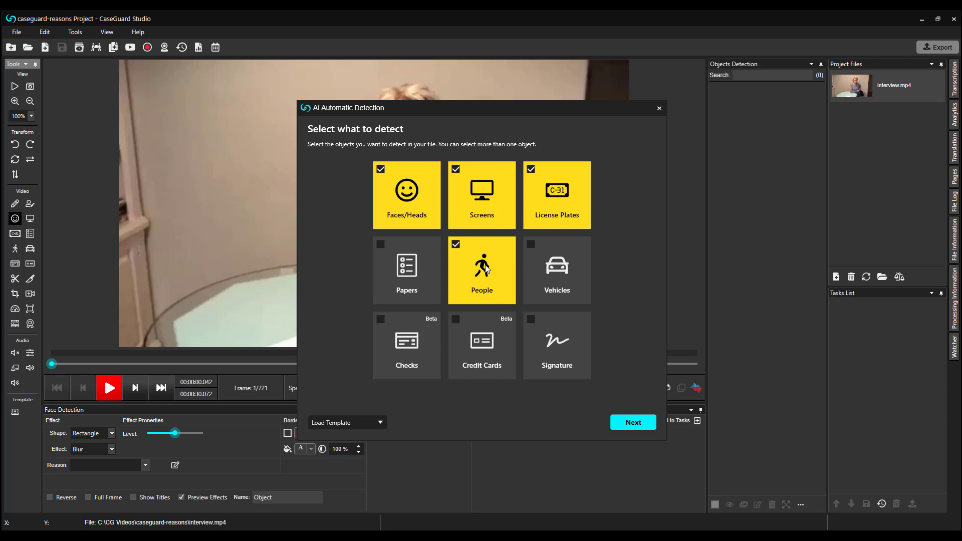
pyautogui.click(492, 260)
pyautogui.click(499, 213)
pyautogui.click(539, 202)
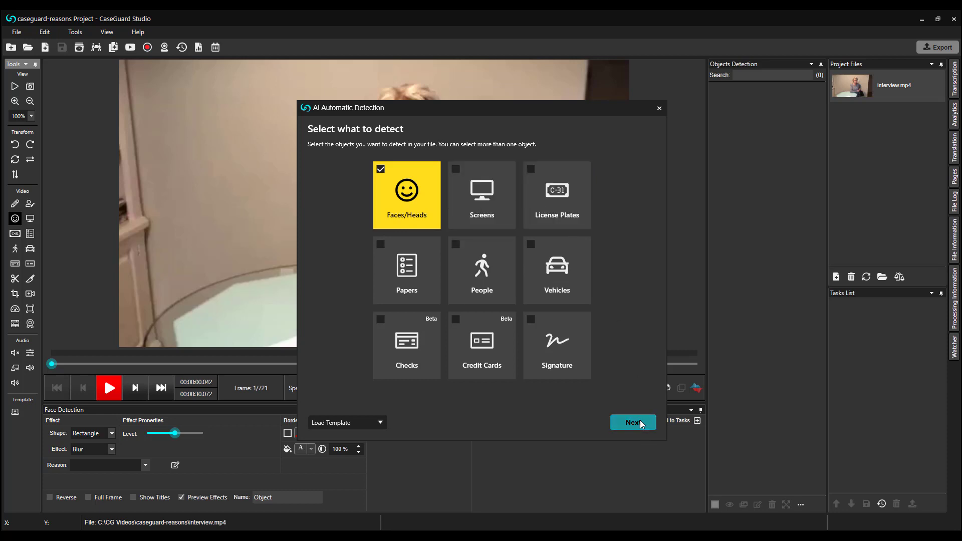
pyautogui.click(640, 421)
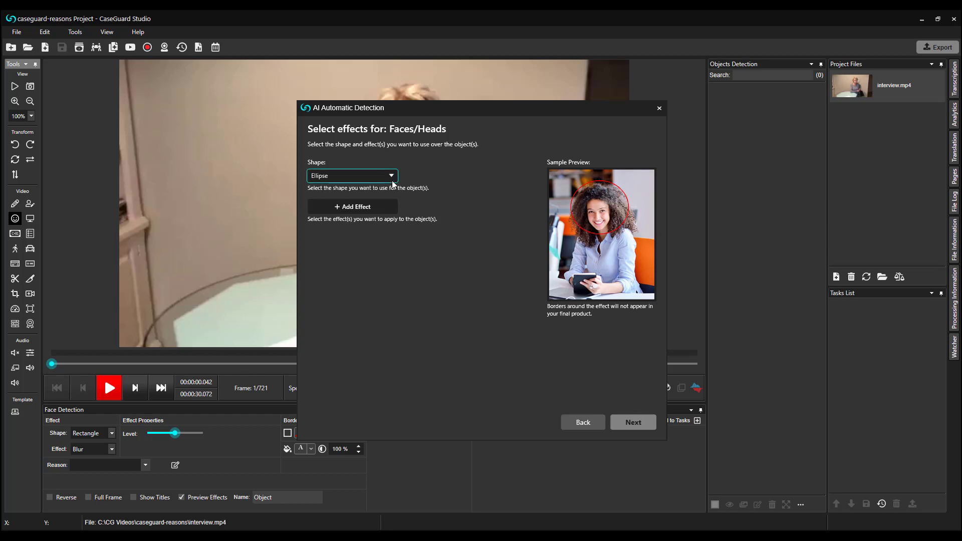
# Add a Blur Effect for faces with redaction reason #01a (witness identity withheld)
pyautogui.click(385, 206)
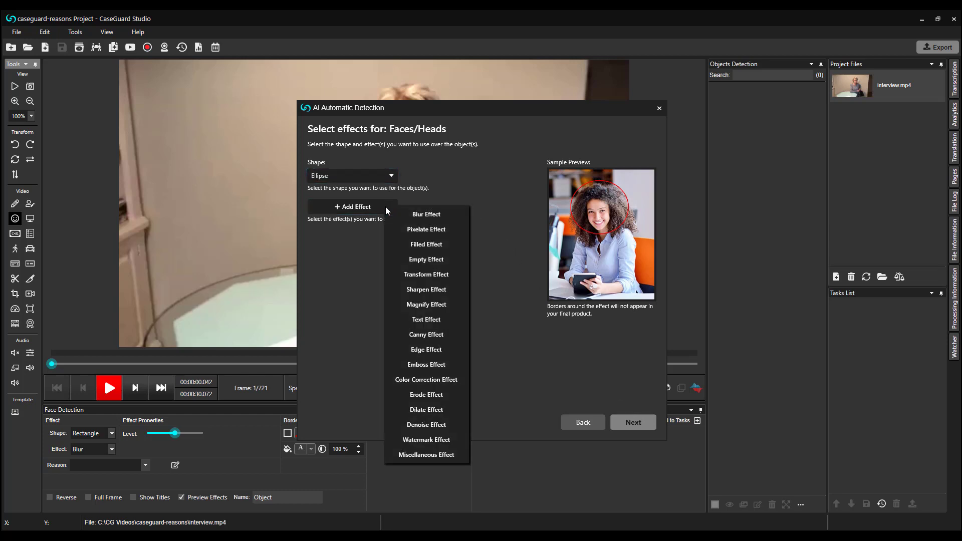
pyautogui.click(426, 215)
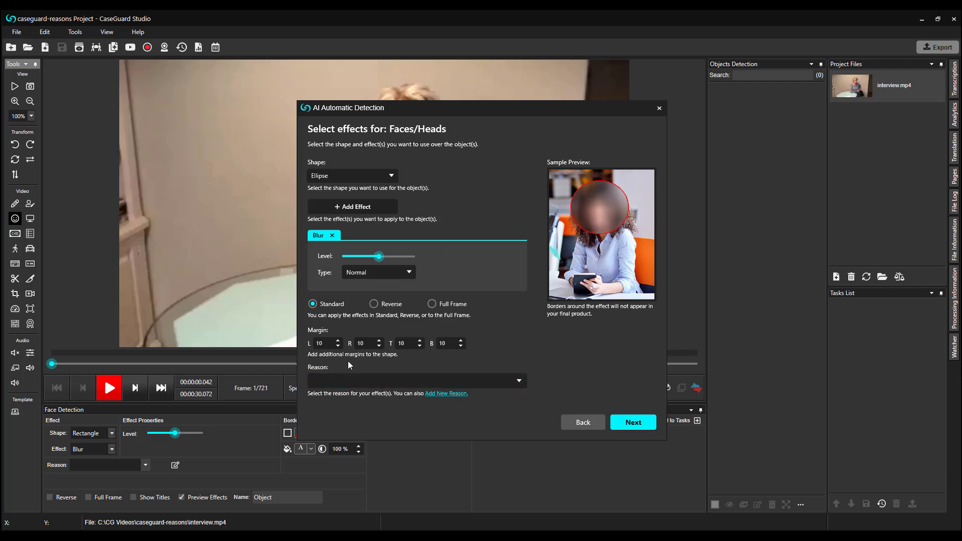
pyautogui.click(520, 382)
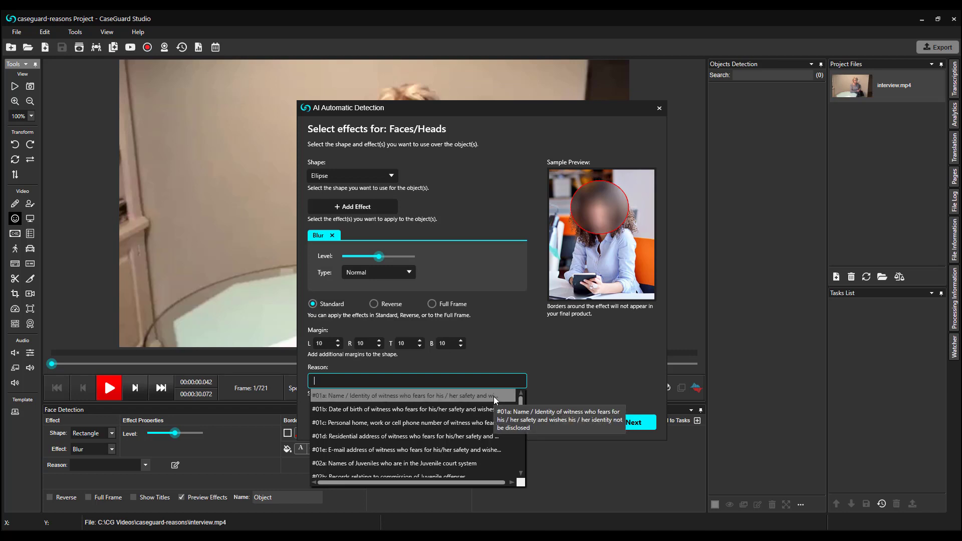
pyautogui.click(494, 396)
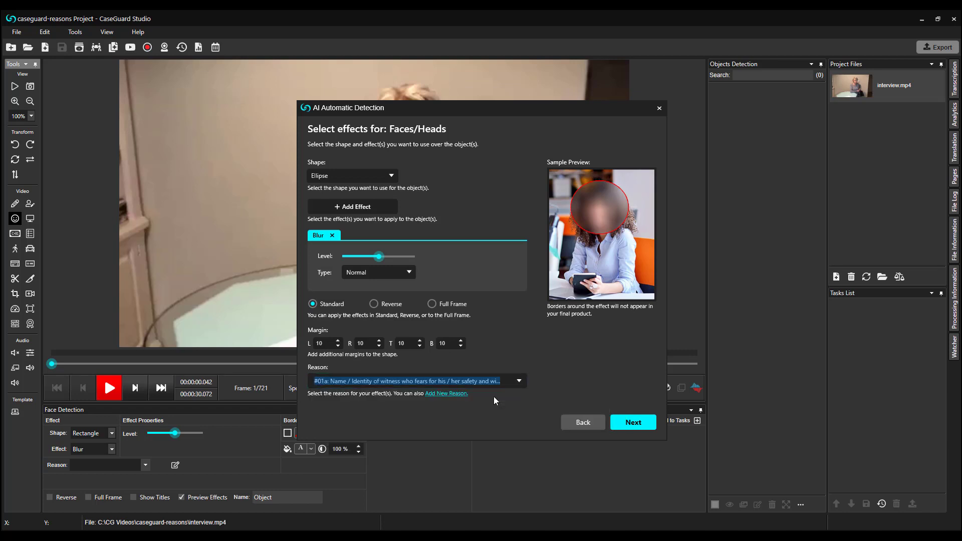
pyautogui.click(457, 395)
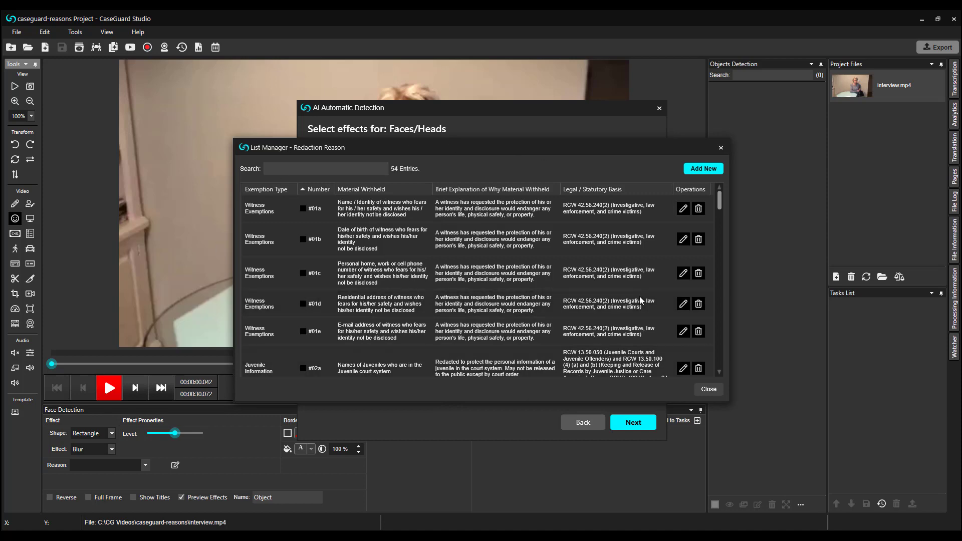
pyautogui.scroll(-5, 636, 297)
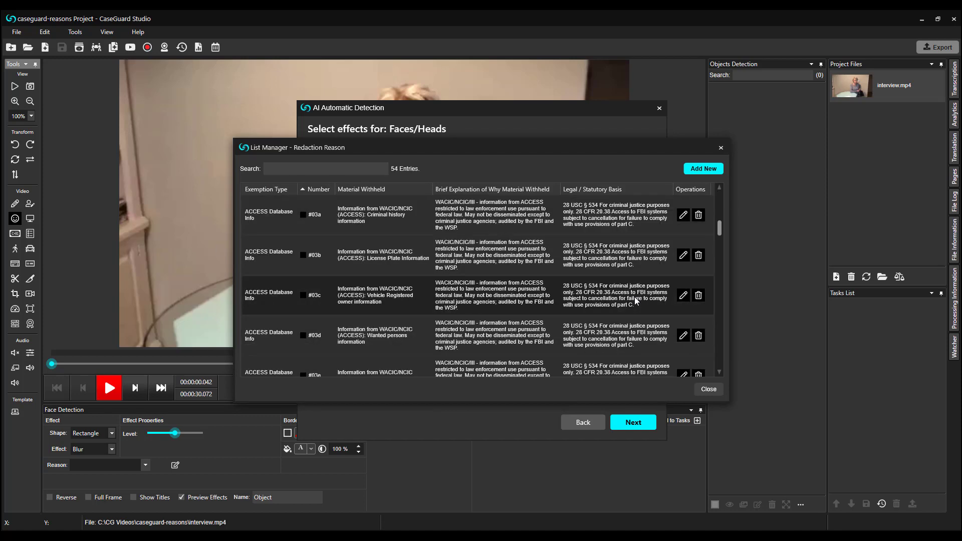
pyautogui.scroll(-3, 634, 299)
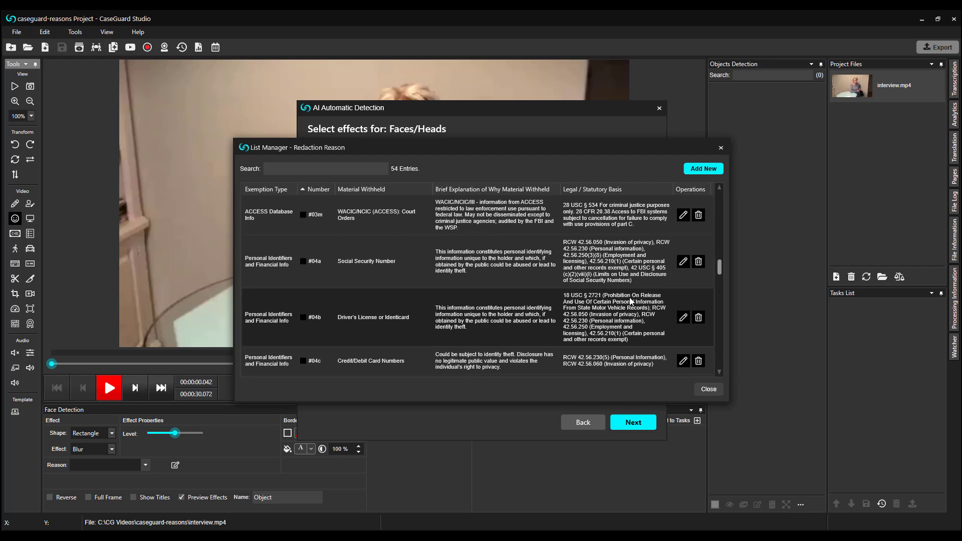
pyautogui.click(698, 170)
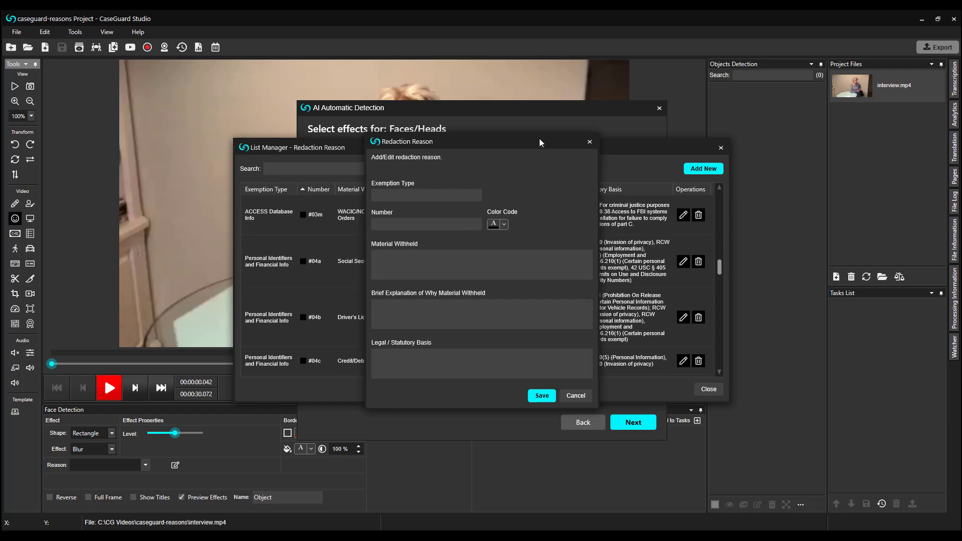
pyautogui.click(590, 142)
pyautogui.click(721, 148)
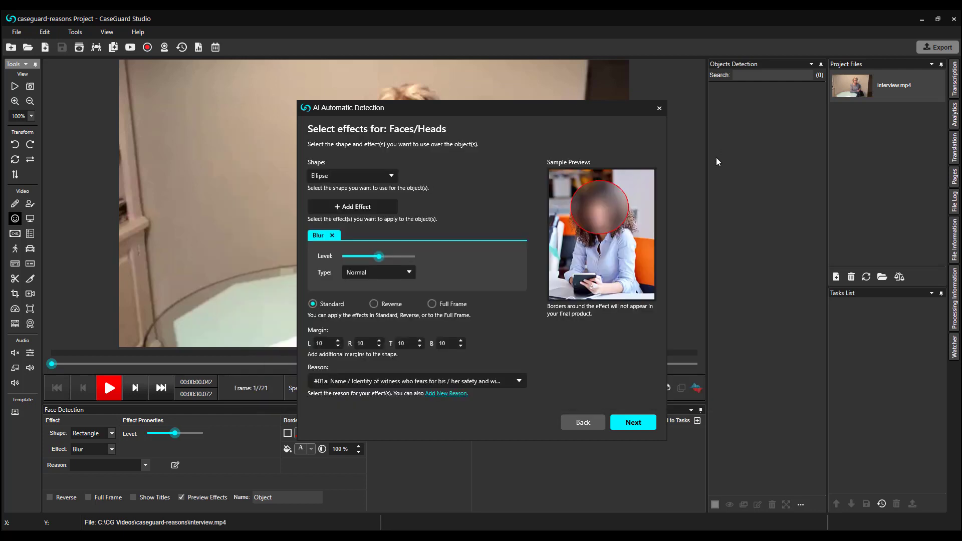
# Run face detection across the Whole File using the default advanced options
pyautogui.click(639, 424)
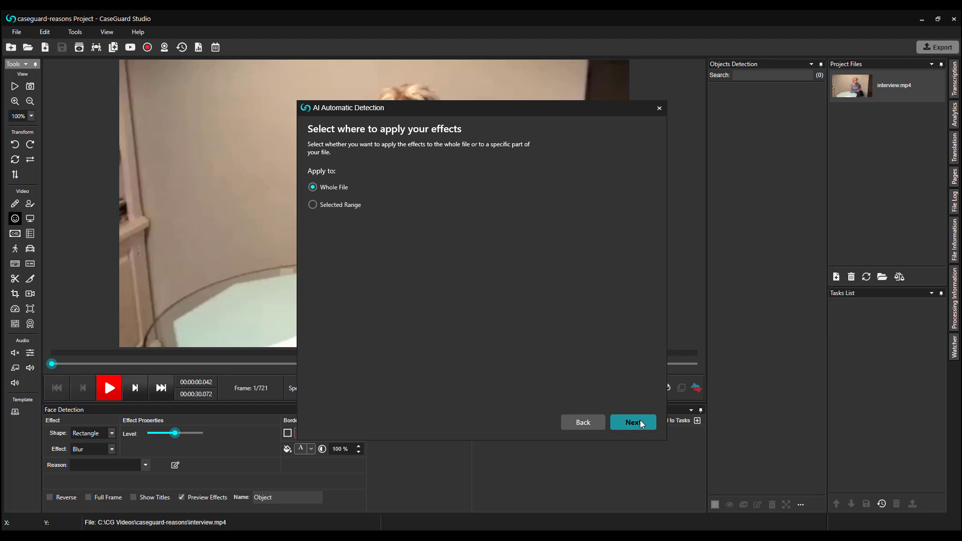
pyautogui.click(640, 422)
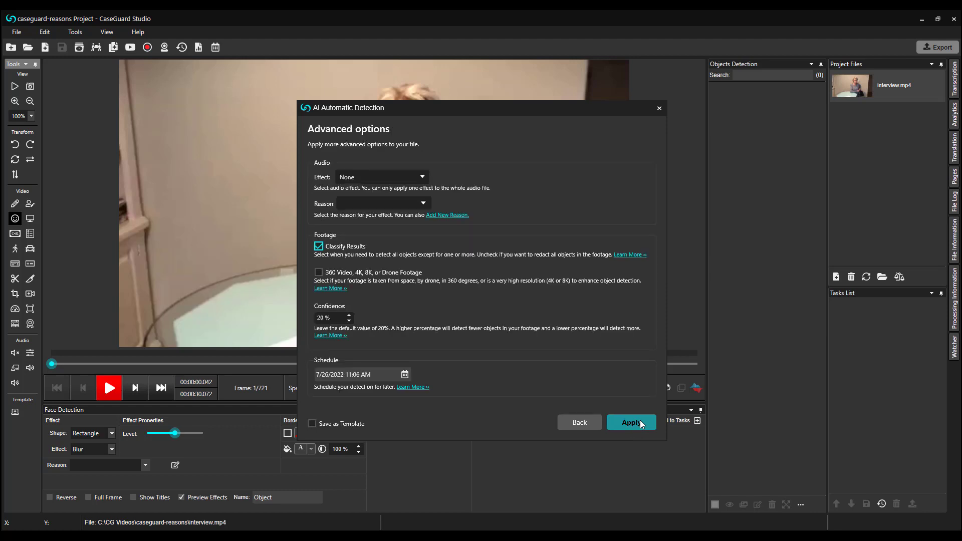
pyautogui.click(641, 424)
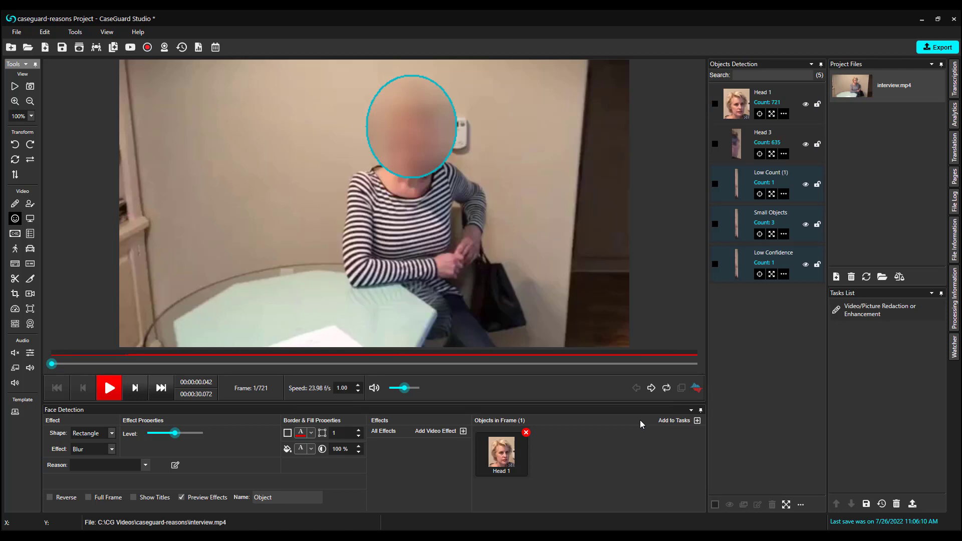
# Switch to Manual Detection with reason #04g: Financial Institution Account Number
pyautogui.click(30, 204)
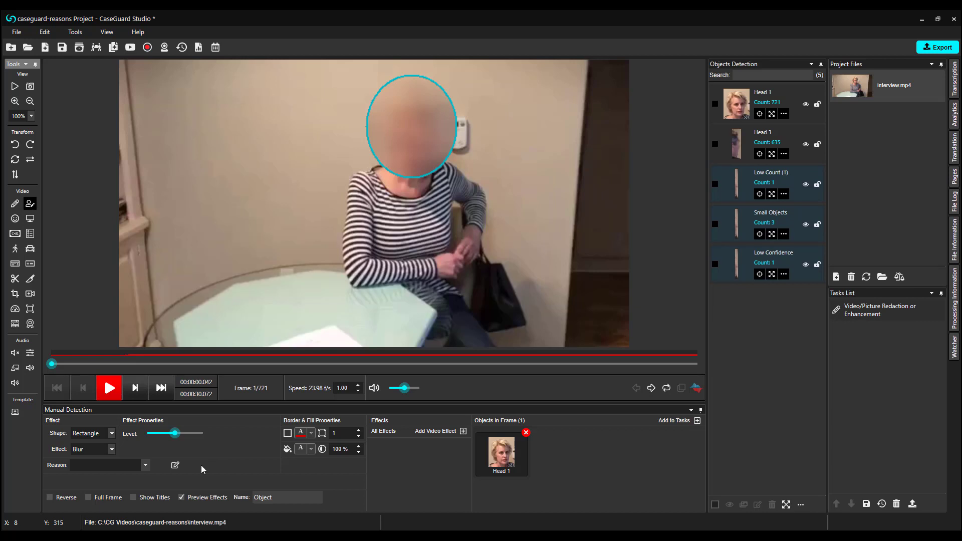
pyautogui.click(148, 467)
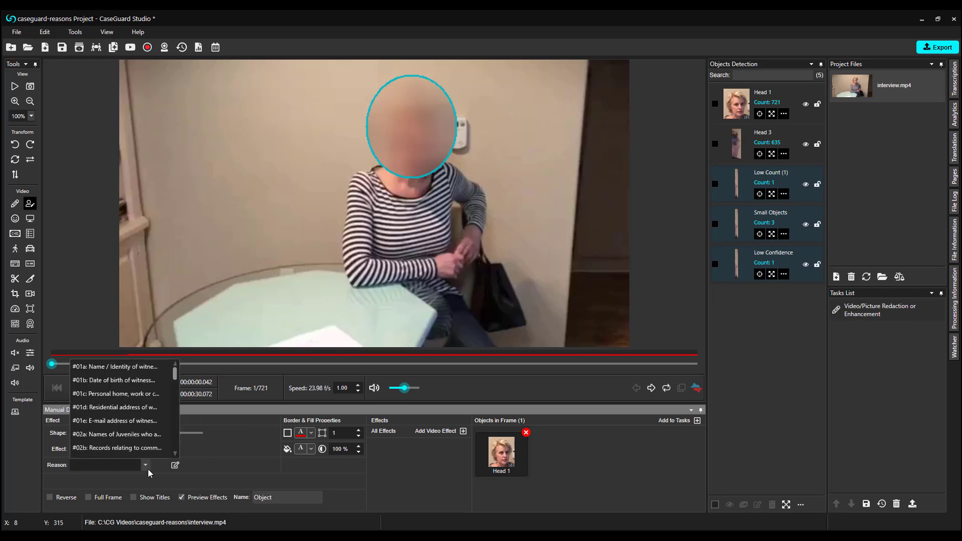
pyautogui.scroll(-2, 154, 415)
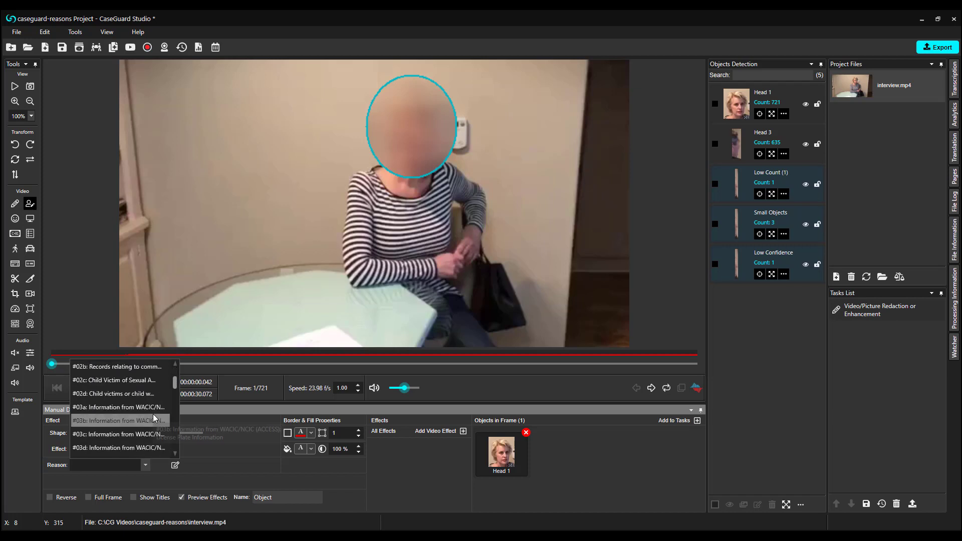
pyautogui.scroll(-3, 151, 420)
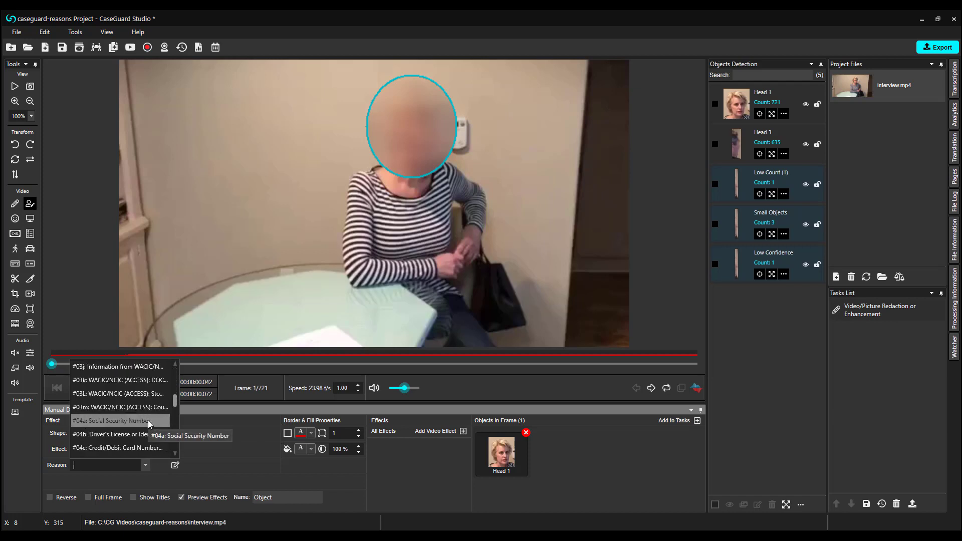
pyautogui.click(149, 421)
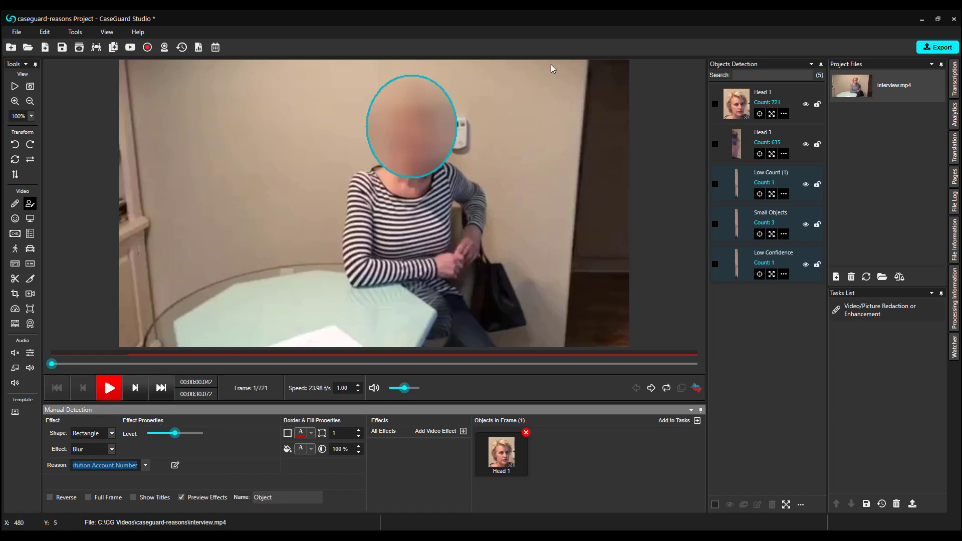
# Draw a blur rectangle over the right-edge dark strip and copy it to the whole file
pyautogui.moveTo(552, 65)
pyautogui.mouseDown()
pyautogui.moveTo(585, 292)
pyautogui.moveTo(628, 339)
pyautogui.moveTo(594, 351)
pyautogui.mouseUp()
pyautogui.moveTo(594, 68); pyautogui.dragTo(595, 60)
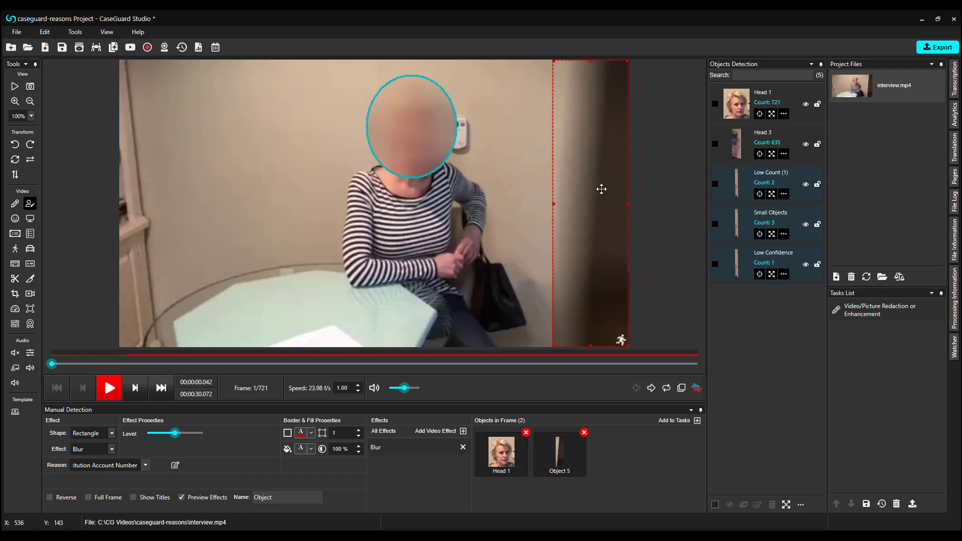
pyautogui.rightClick(601, 189)
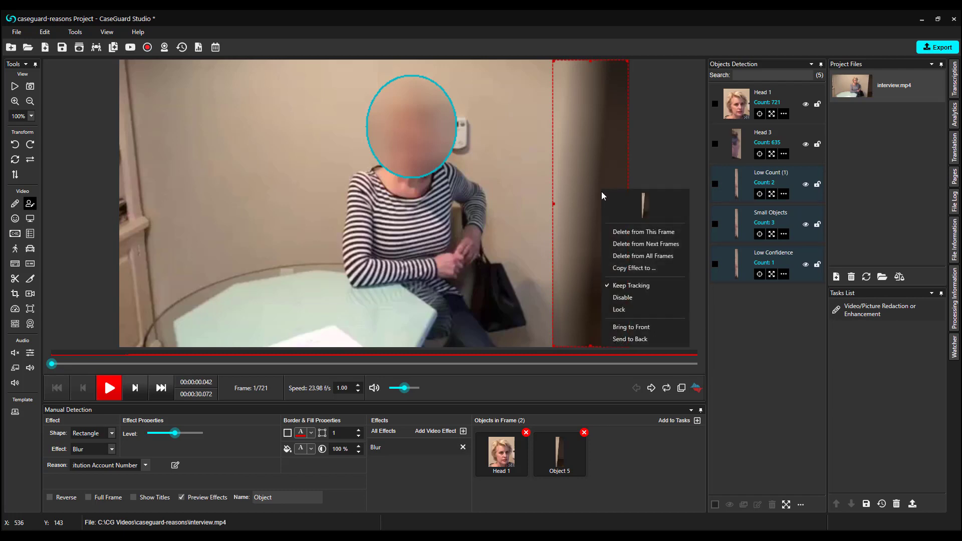
pyautogui.click(652, 268)
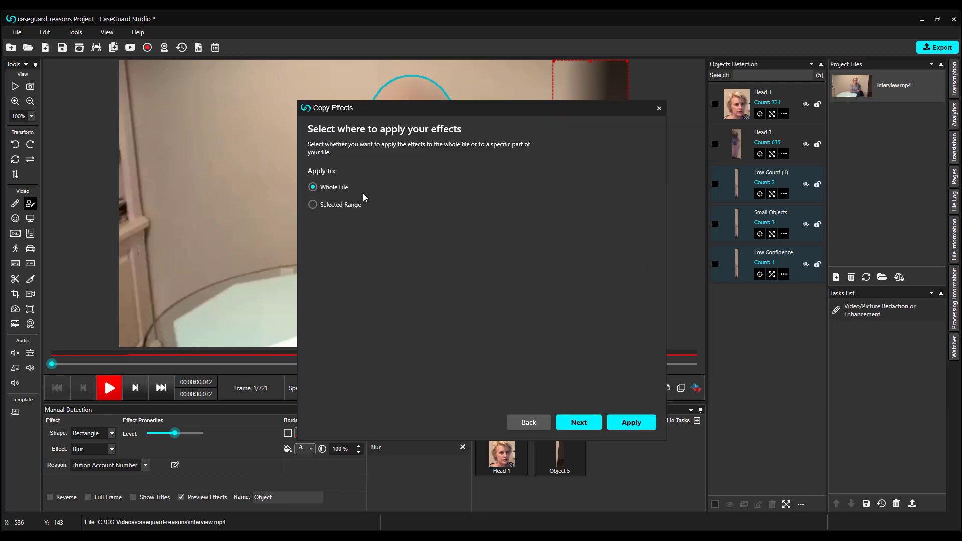
pyautogui.click(639, 423)
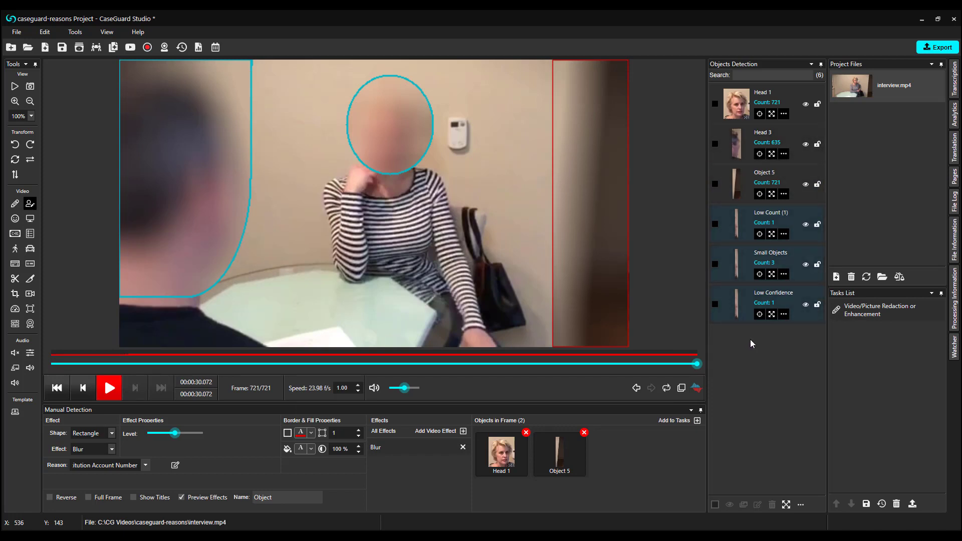
# Edit Head 3's effects to use reason #05a, Photos of Police Department Personnel
pyautogui.click(783, 155)
pyautogui.click(805, 161)
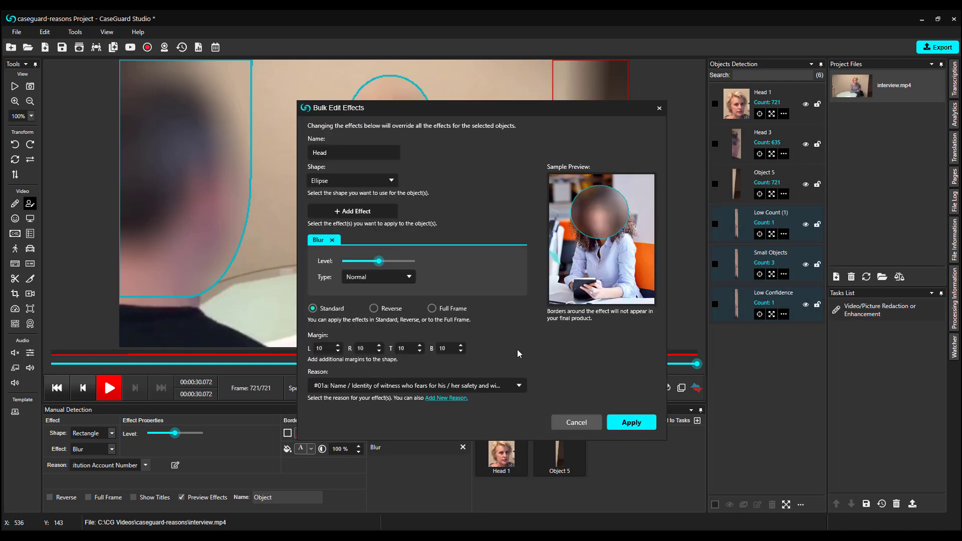
pyautogui.click(508, 392)
pyautogui.scroll(-3, 486, 441)
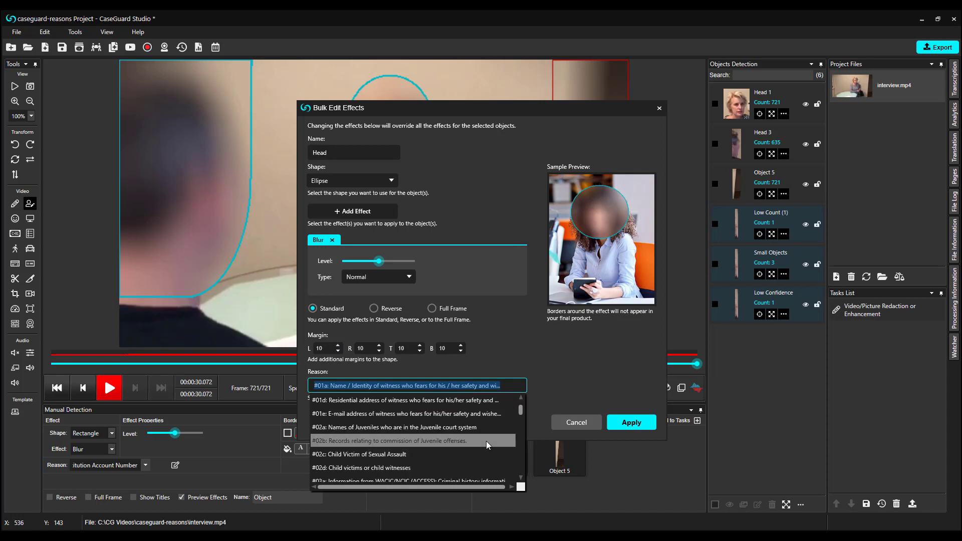
pyautogui.scroll(-4, 486, 441)
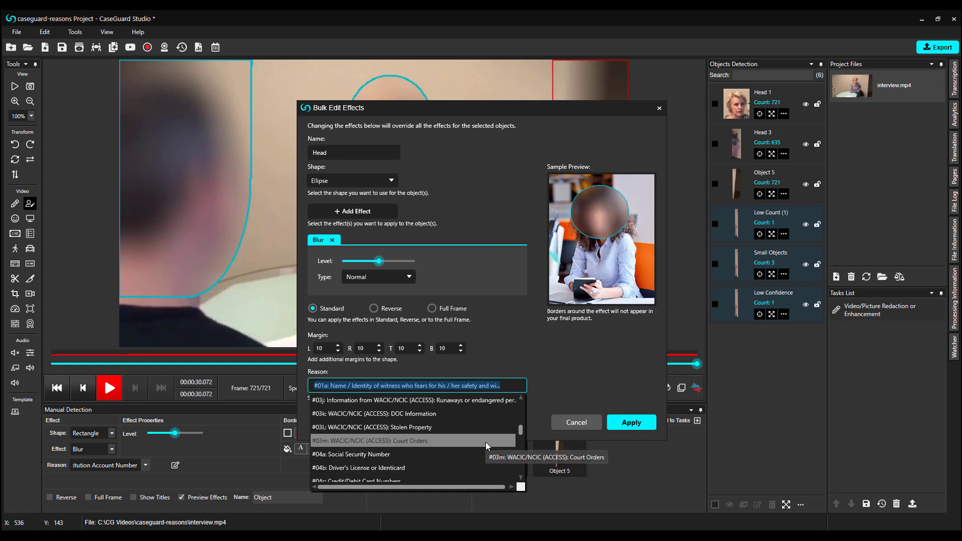
pyautogui.scroll(-2, 484, 442)
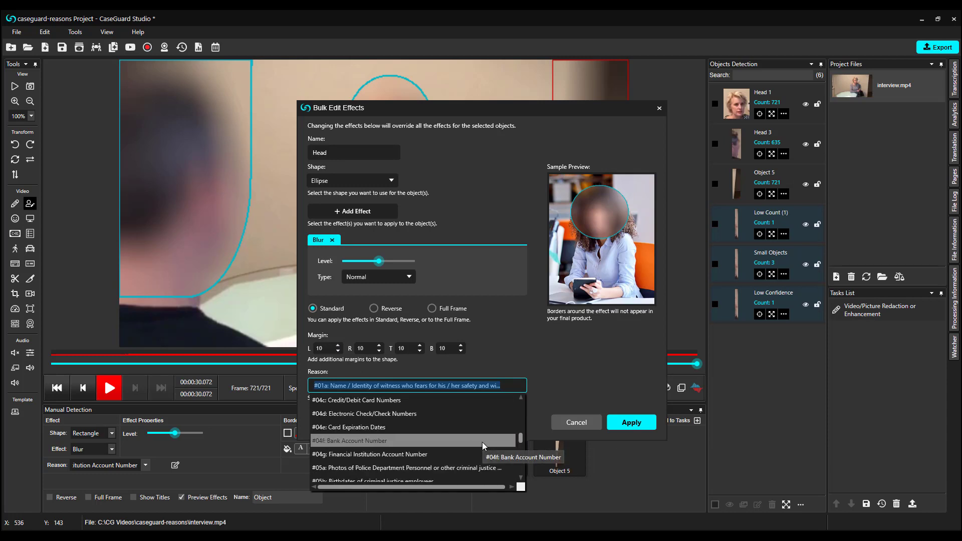
pyautogui.click(477, 466)
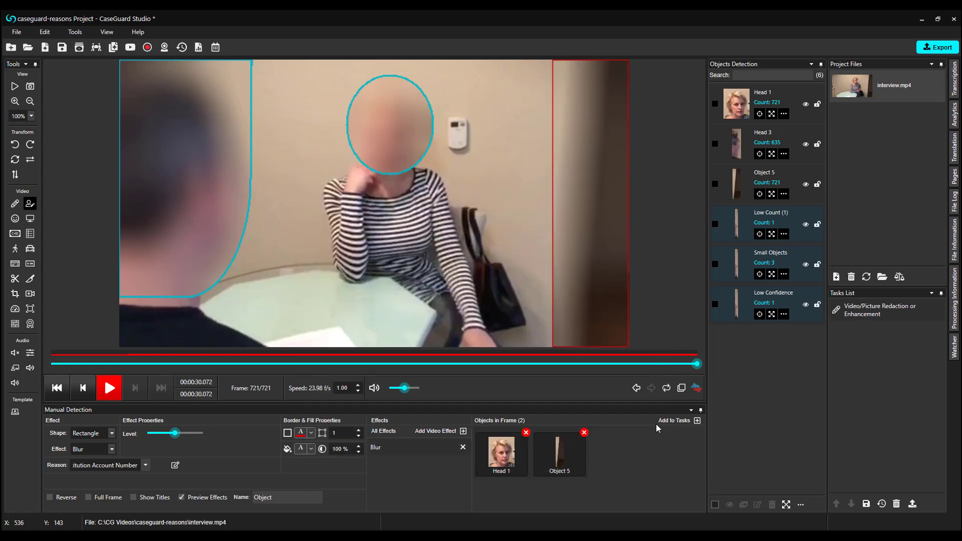
# Export the video as interview_Redacted.mp4 and play it to check the blurred heads
pyautogui.click(937, 48)
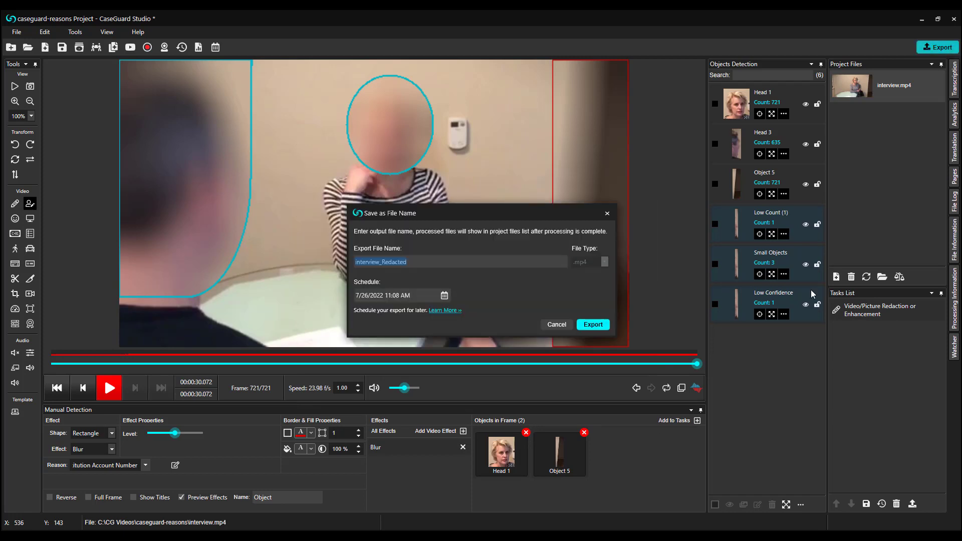
pyautogui.click(593, 325)
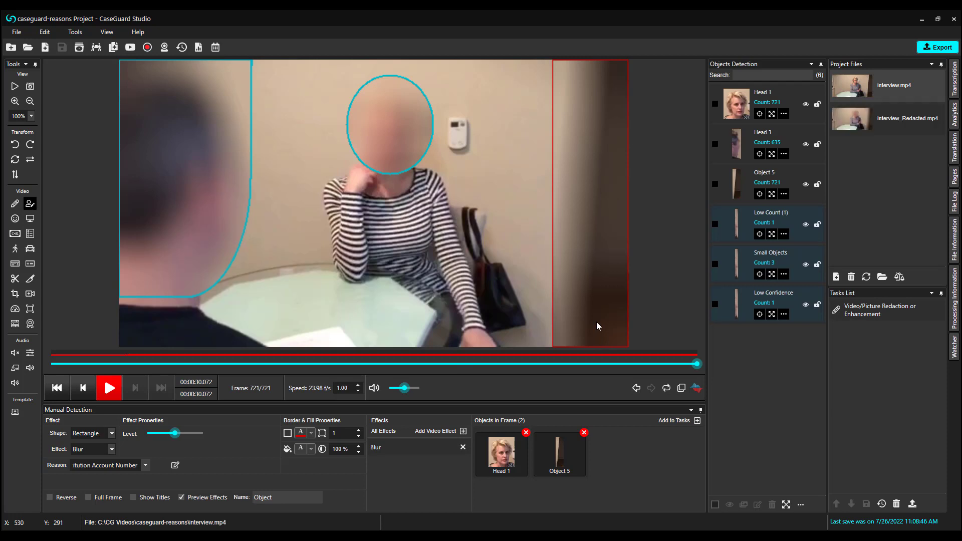
pyautogui.click(110, 390)
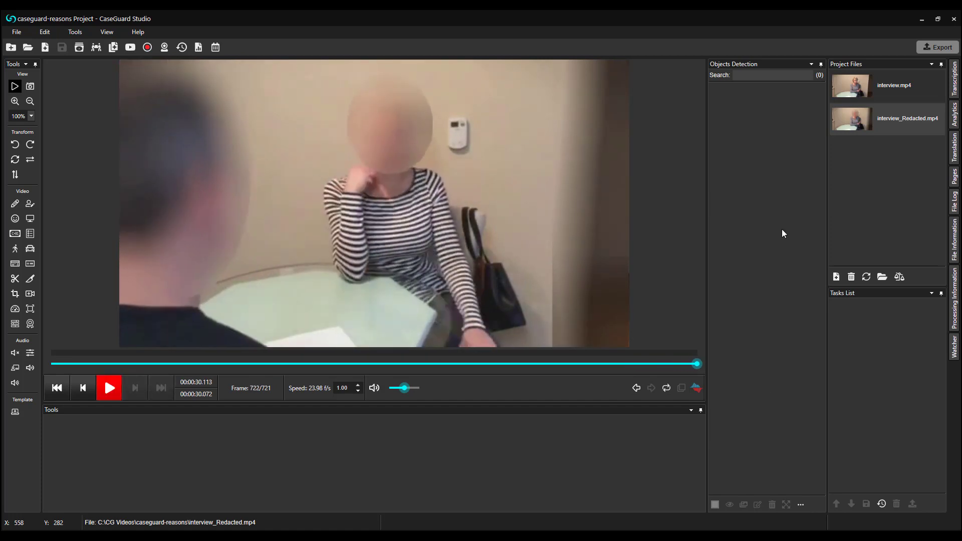
# Reopen interview.mp4 and preview its Standard Report
pyautogui.click(881, 95)
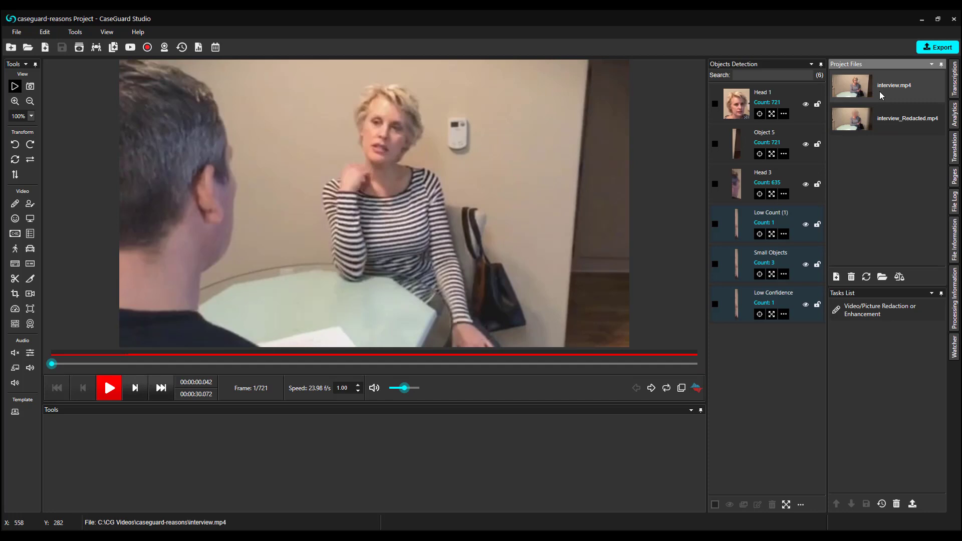
pyautogui.click(199, 48)
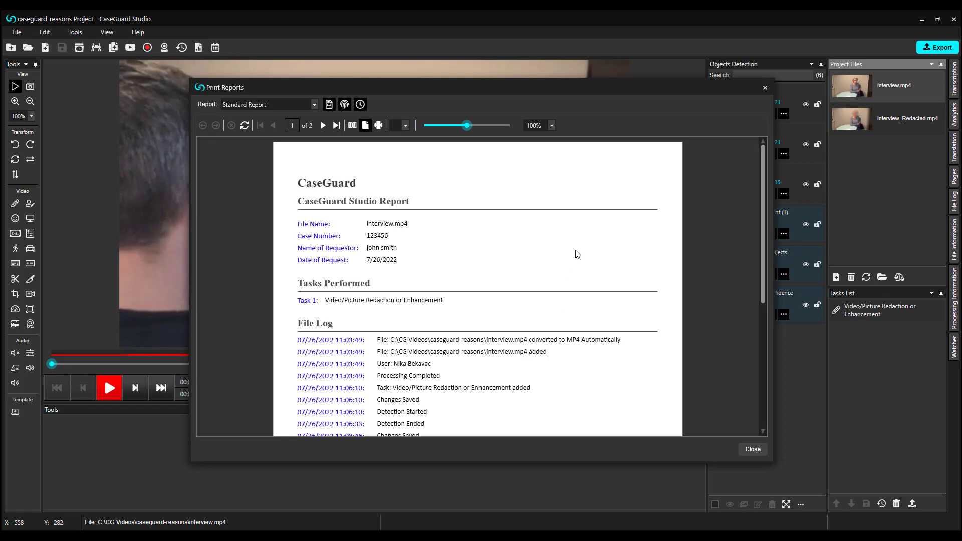
# Drop the Metadata section from the Standard Report for interview.mp4 while keeping the File Log section
pyautogui.scroll(-1, 577, 254)
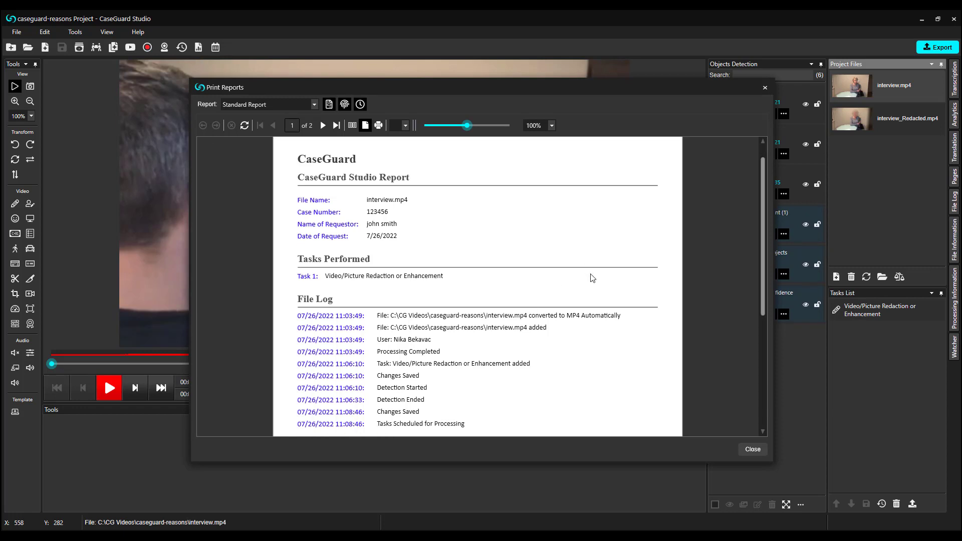
pyautogui.scroll(-1, 593, 277)
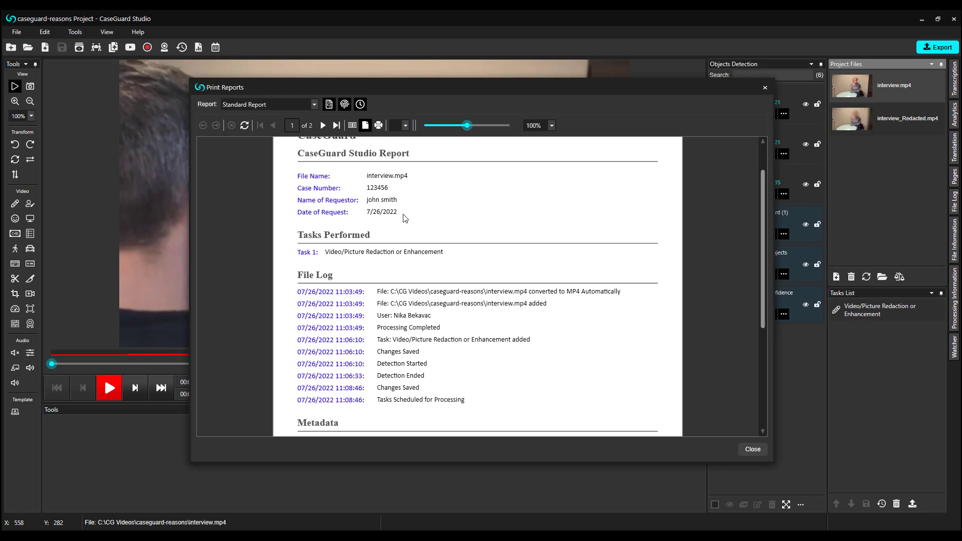
pyautogui.scroll(-3, 526, 333)
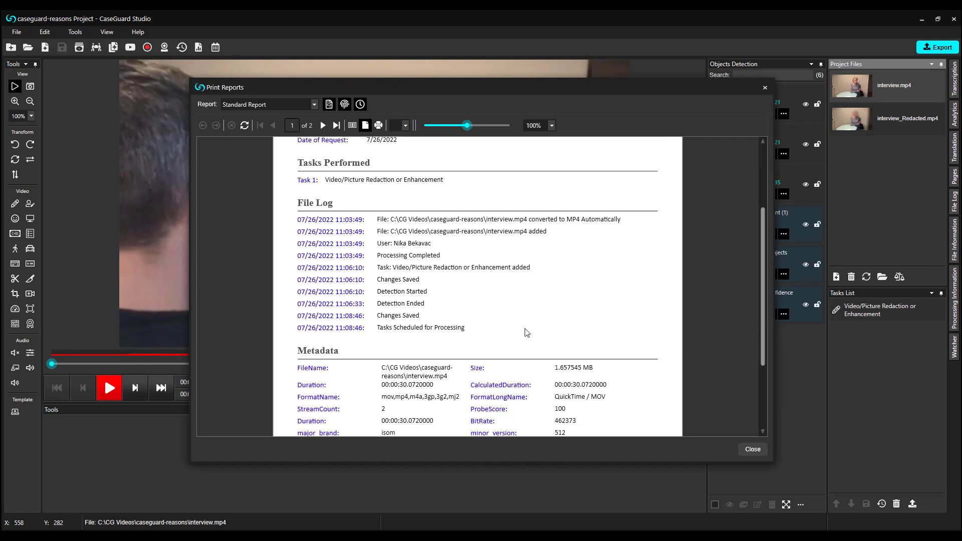
pyautogui.scroll(-1, 526, 333)
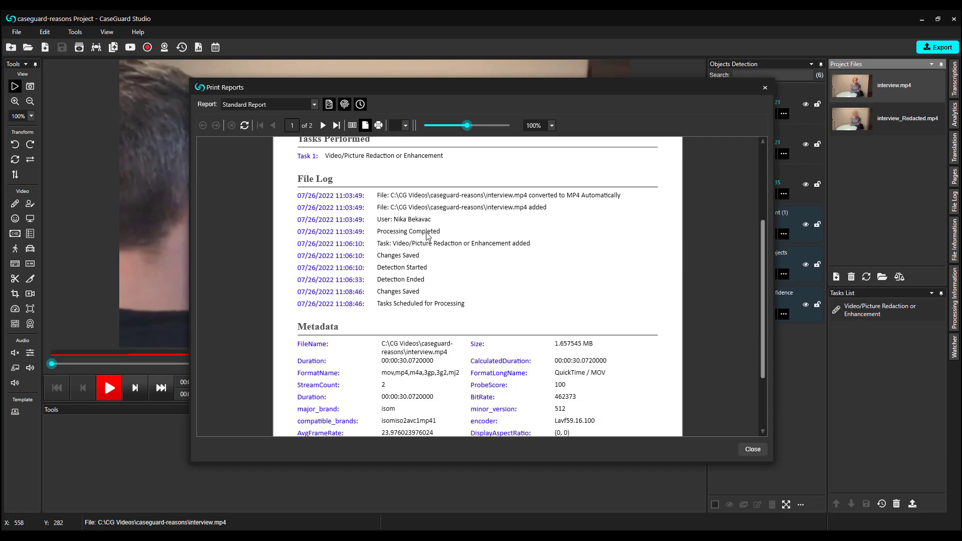
pyautogui.click(330, 104)
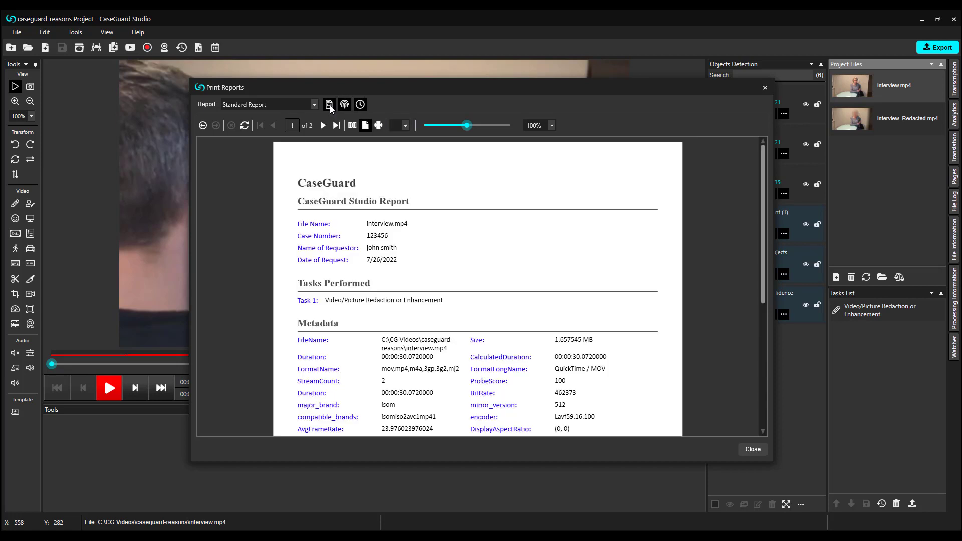
pyautogui.scroll(-2, 552, 281)
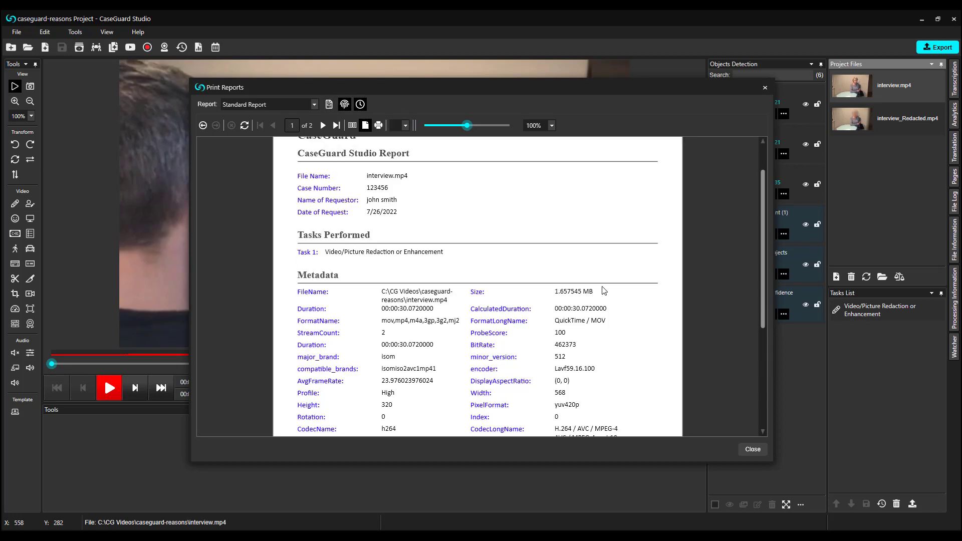
pyautogui.scroll(-2, 607, 288)
pyautogui.scroll(-1, 613, 290)
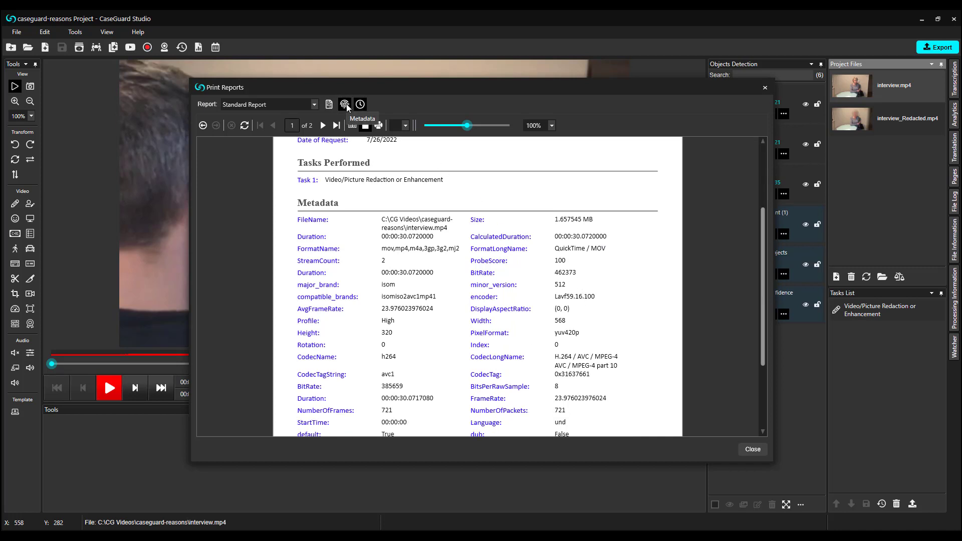
pyautogui.click(346, 105)
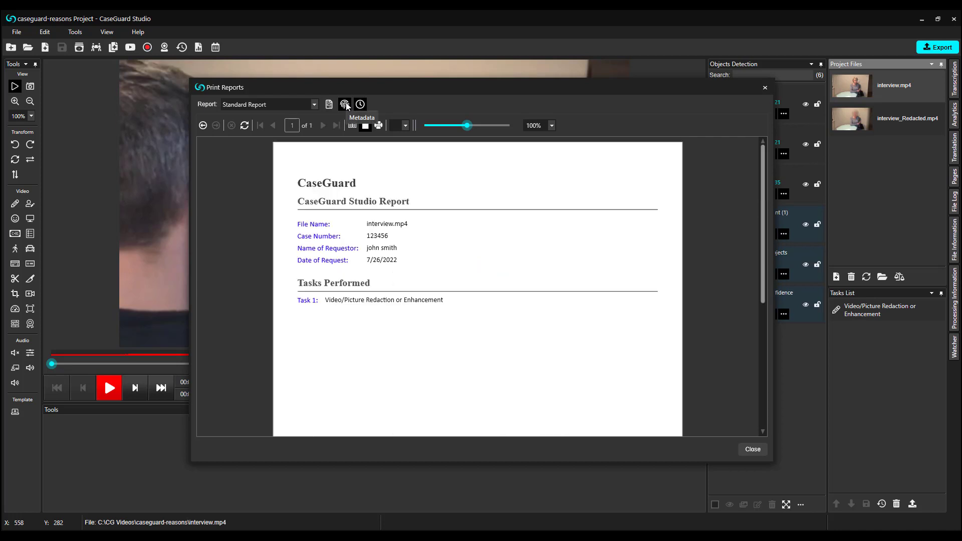
pyautogui.click(329, 104)
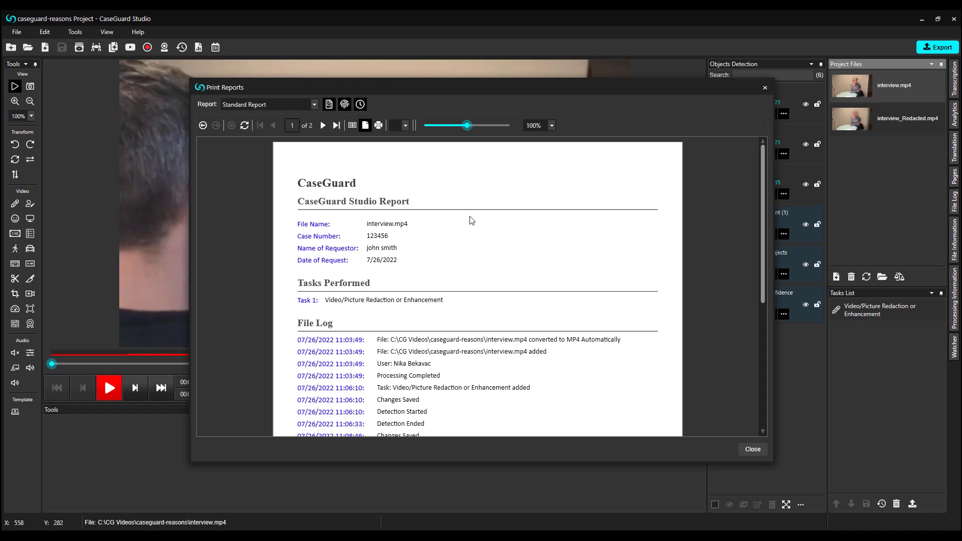
# Close the report preview and pin the File Log panel in the side panel
pyautogui.click(765, 88)
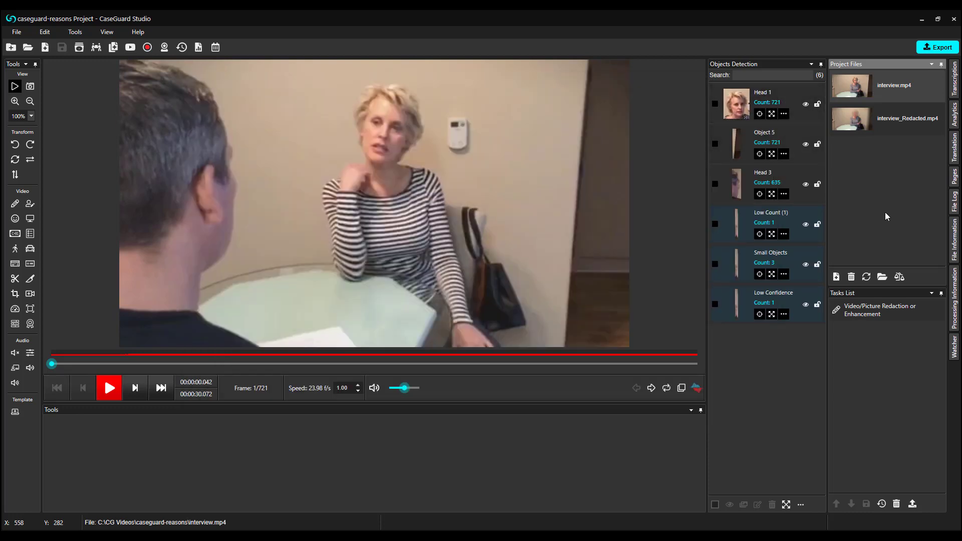
pyautogui.click(954, 202)
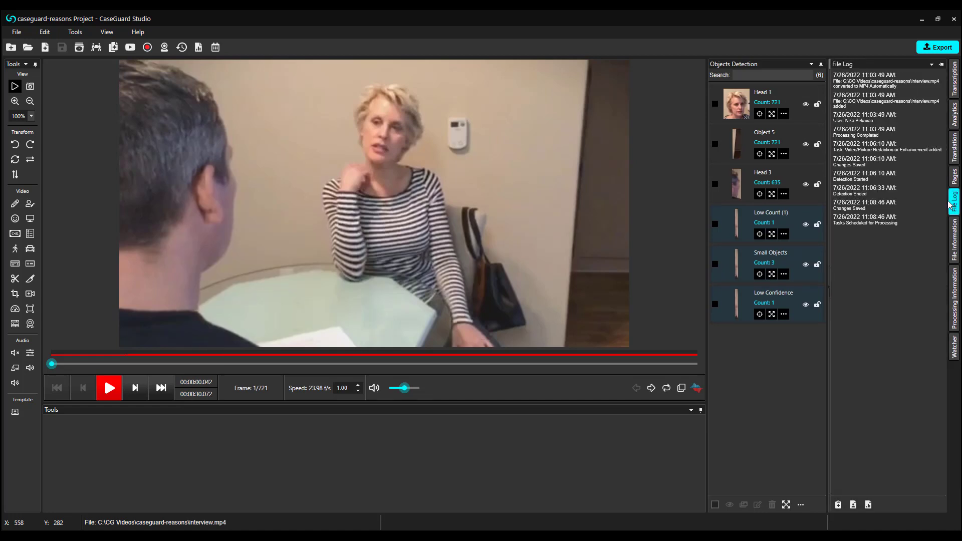
pyautogui.click(942, 65)
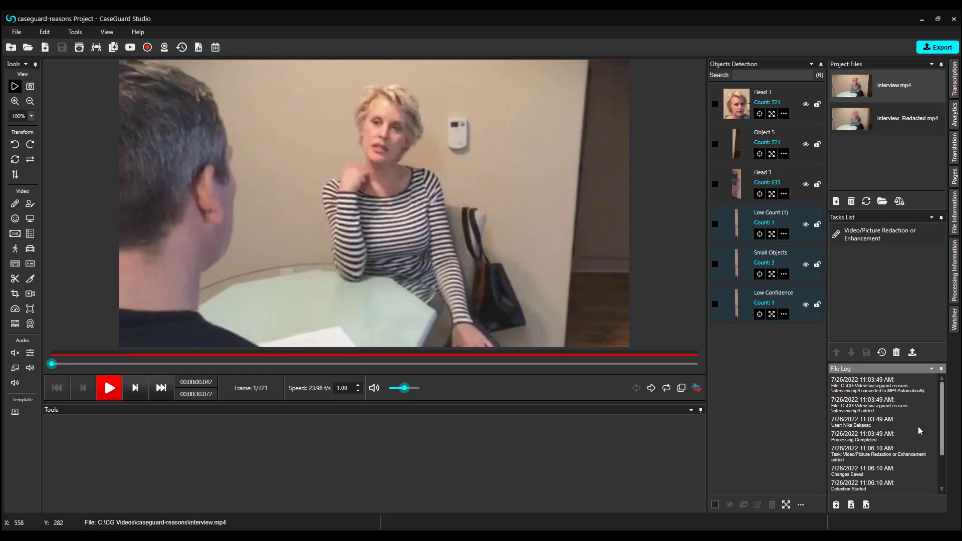
# Save the project information with its requestor, case number and 7/26/2022 request date
pyautogui.click(851, 506)
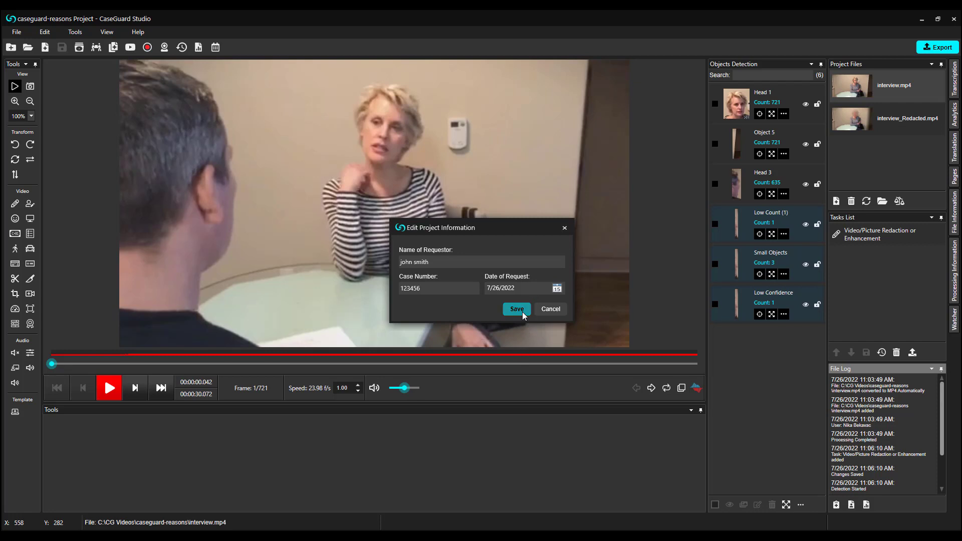
pyautogui.click(517, 309)
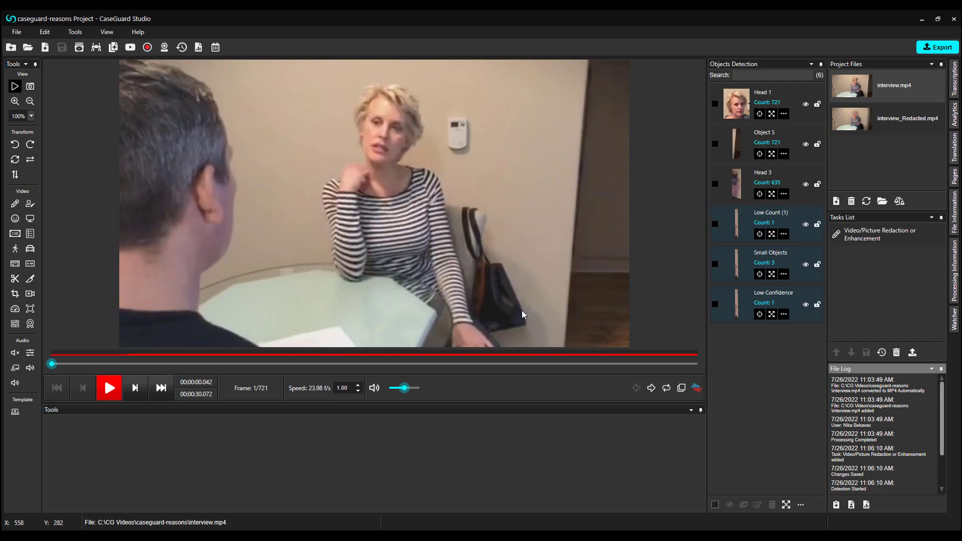
pyautogui.click(75, 32)
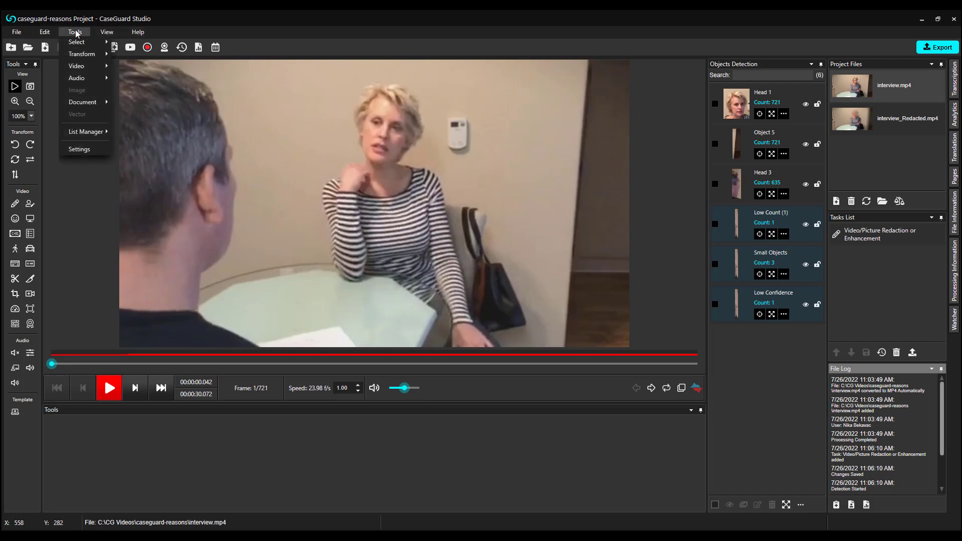
# Set the General agency logo to Images > Logos > CaseGuard-Logo-for-reports and save the settings
pyautogui.click(79, 149)
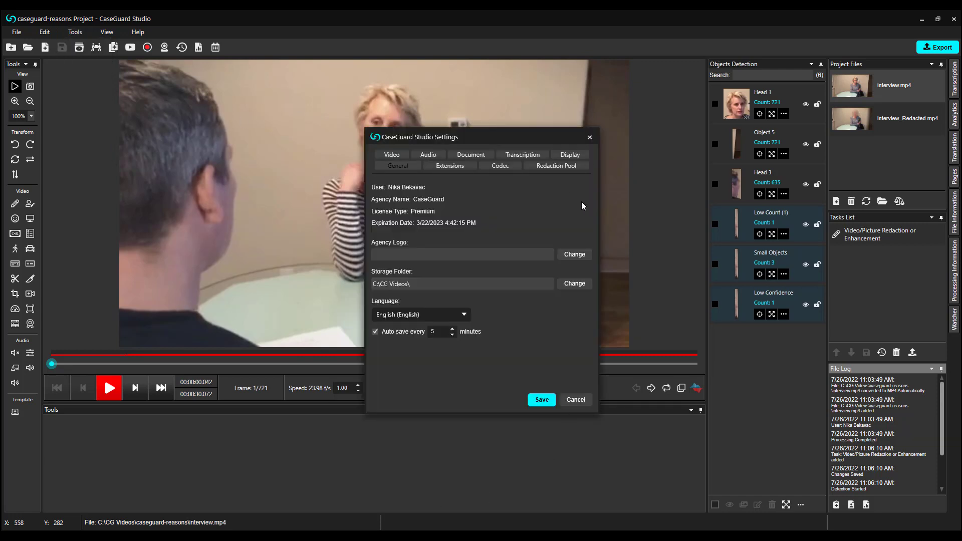
pyautogui.click(569, 255)
pyautogui.doubleClick(497, 205)
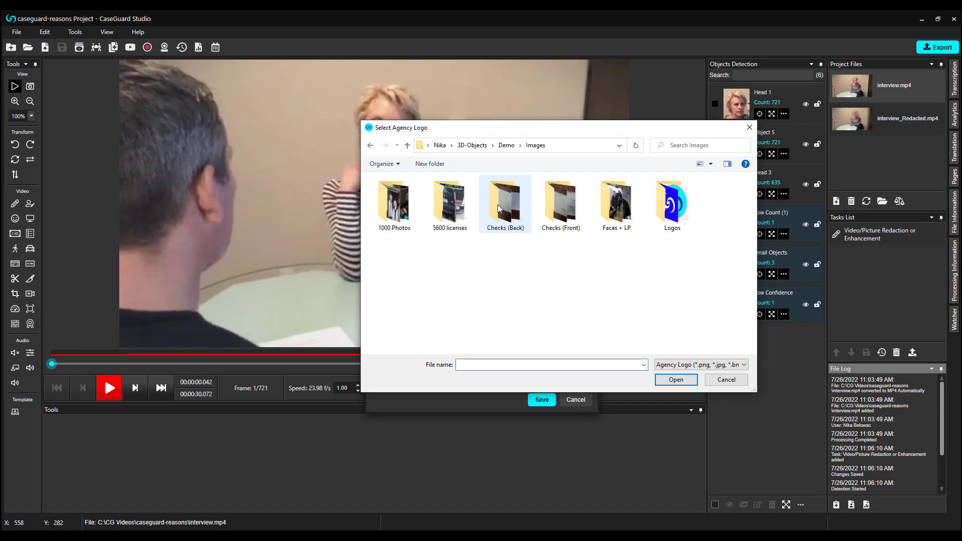
pyautogui.doubleClick(671, 203)
pyautogui.click(444, 211)
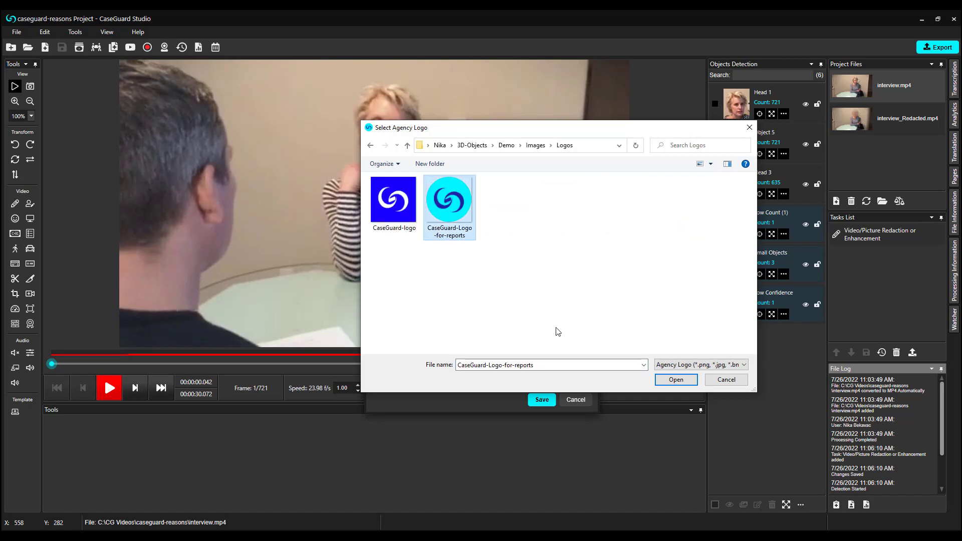
pyautogui.click(674, 380)
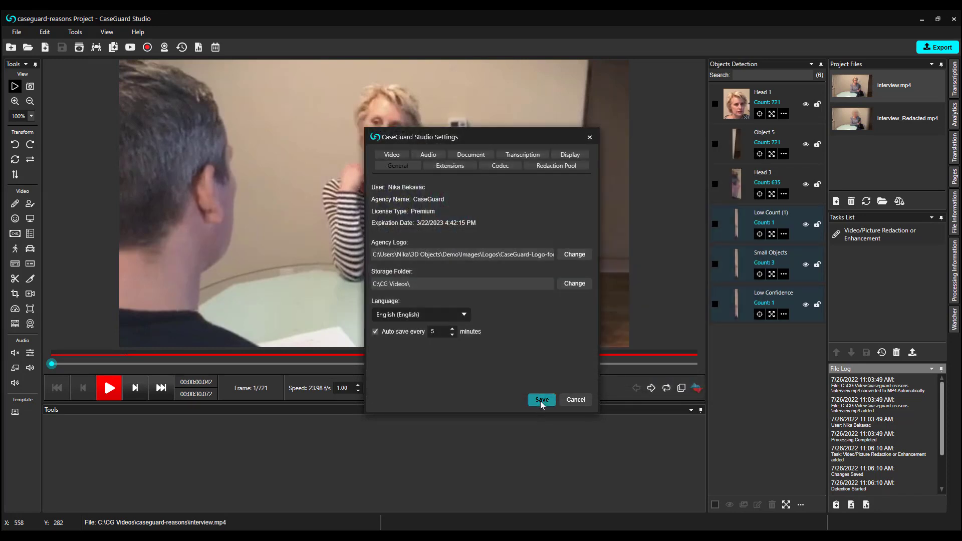
pyautogui.click(540, 401)
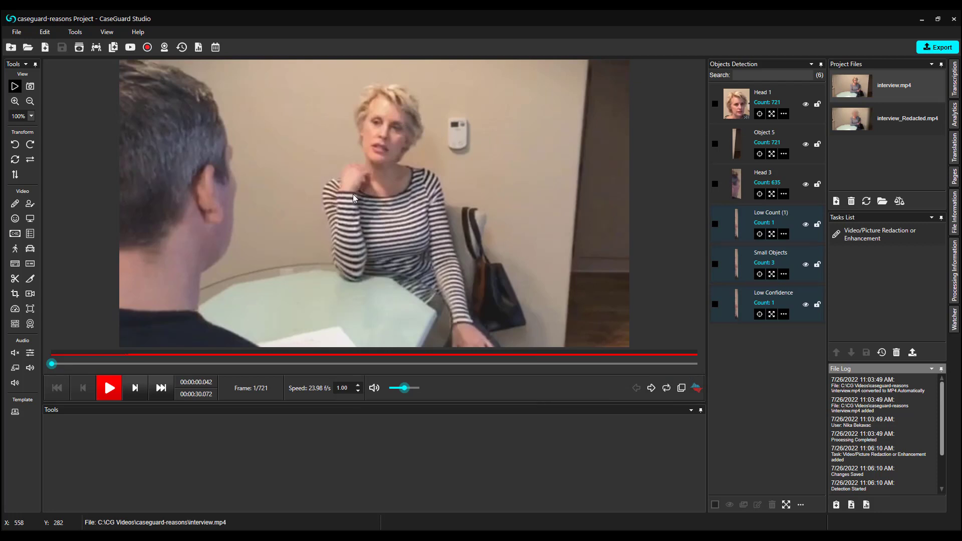
# Preview the Exemption Log report for interview.mp4
pyautogui.click(199, 48)
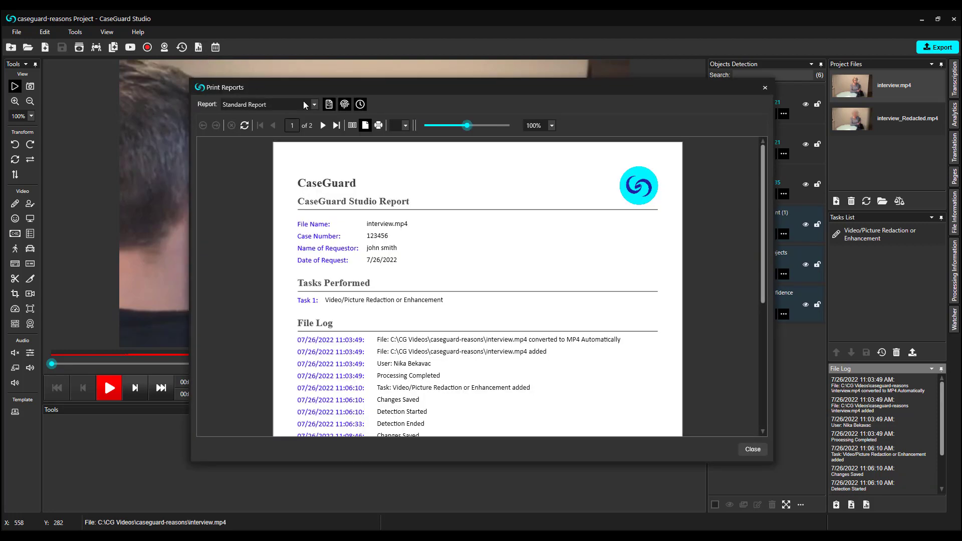
pyautogui.click(315, 104)
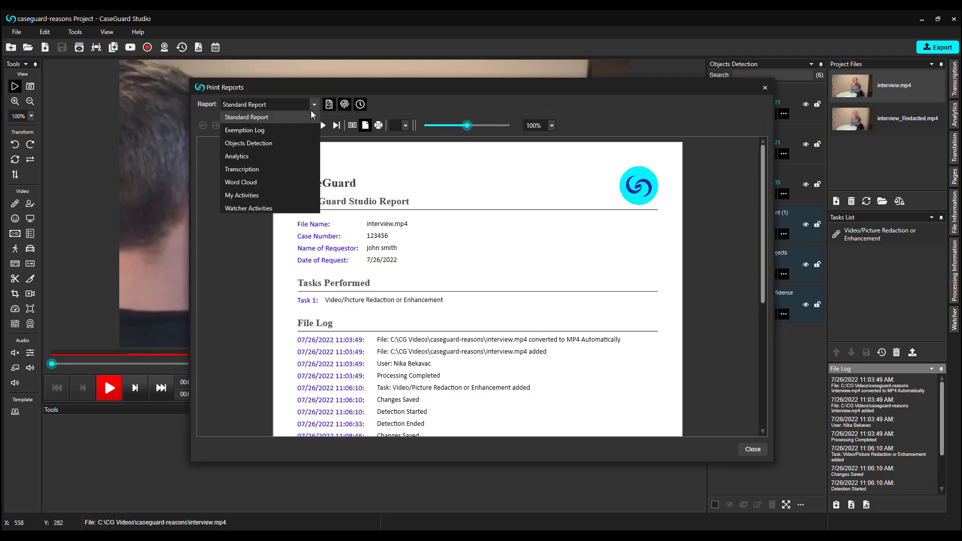
pyautogui.click(305, 131)
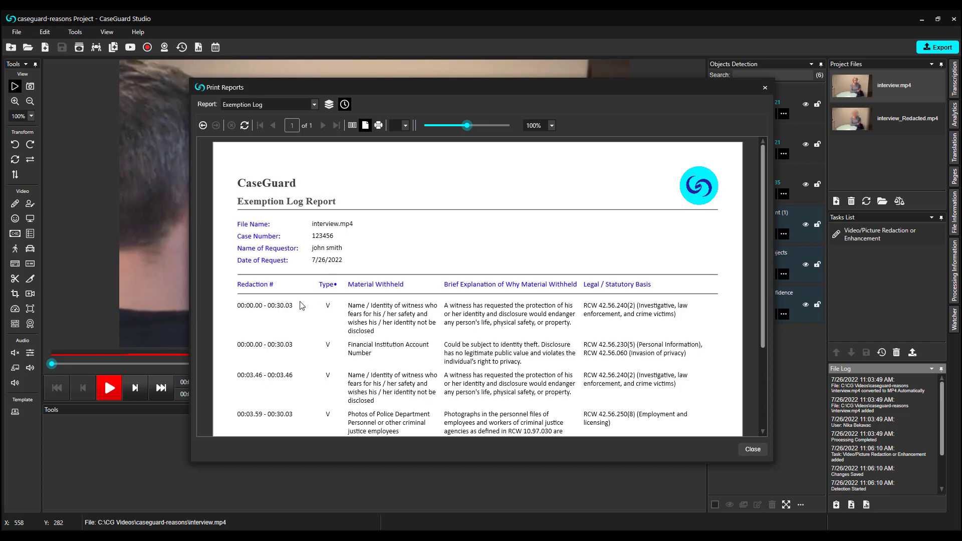
pyautogui.scroll(-3, 303, 306)
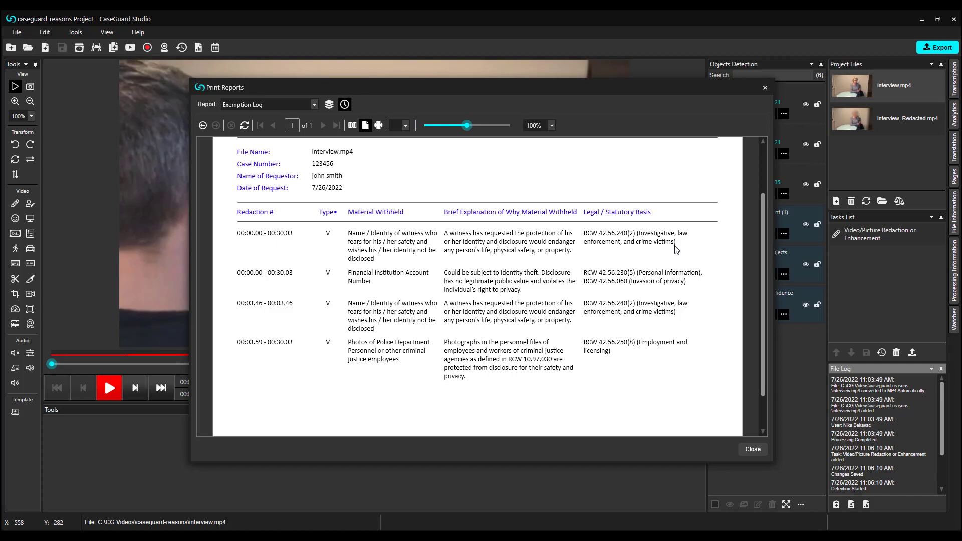
# Check the report's export formats, then try Group Time Points and turn it back off
pyautogui.click(405, 125)
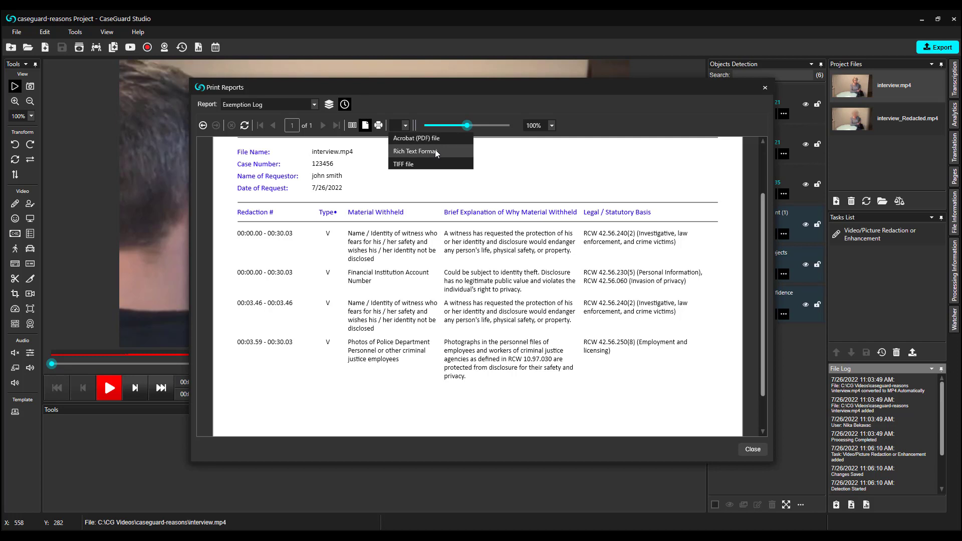
pyautogui.click(537, 171)
pyautogui.scroll(2, 521, 185)
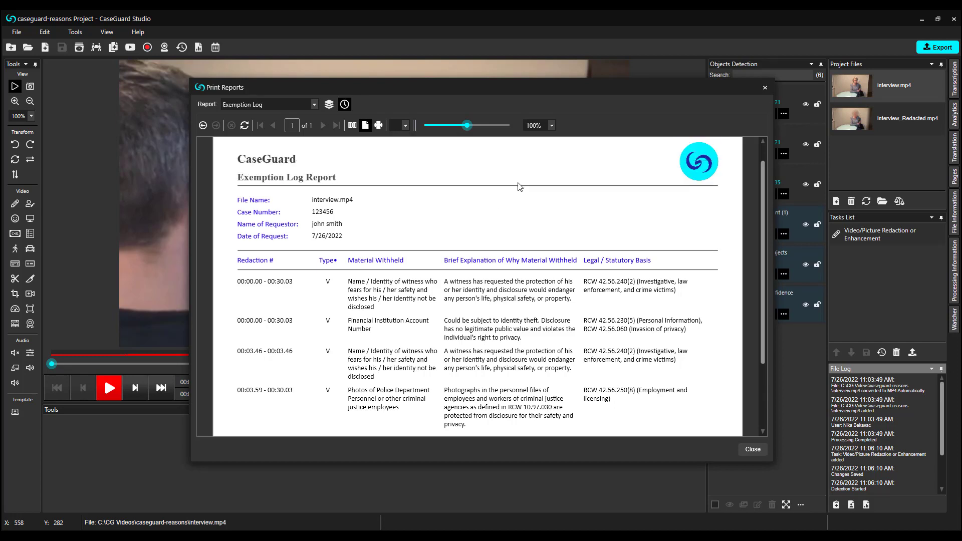
pyautogui.click(329, 105)
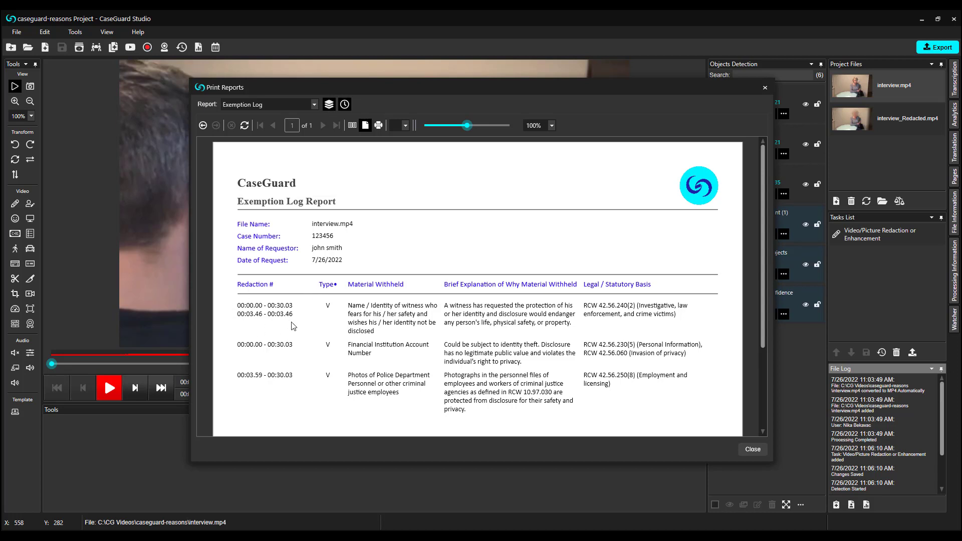
pyautogui.scroll(-1, 296, 326)
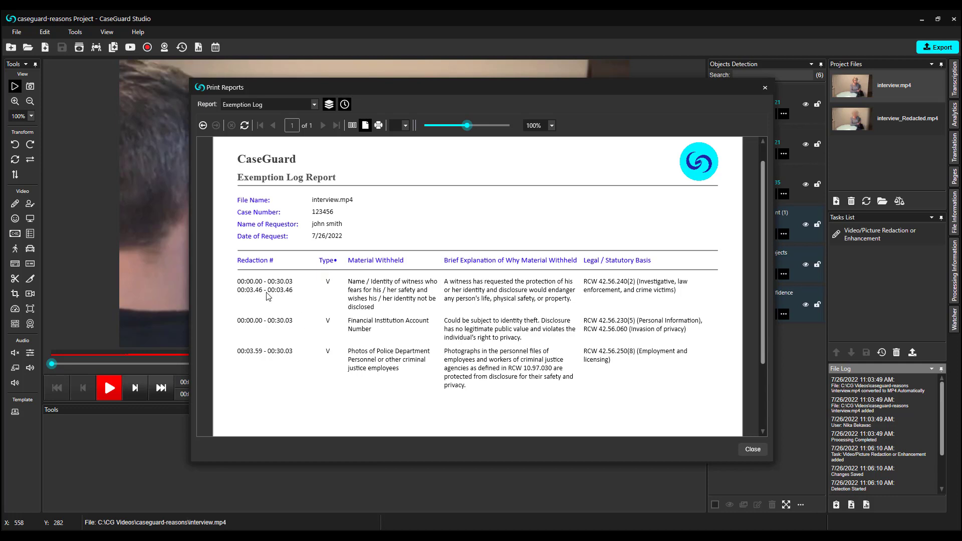
pyautogui.click(330, 107)
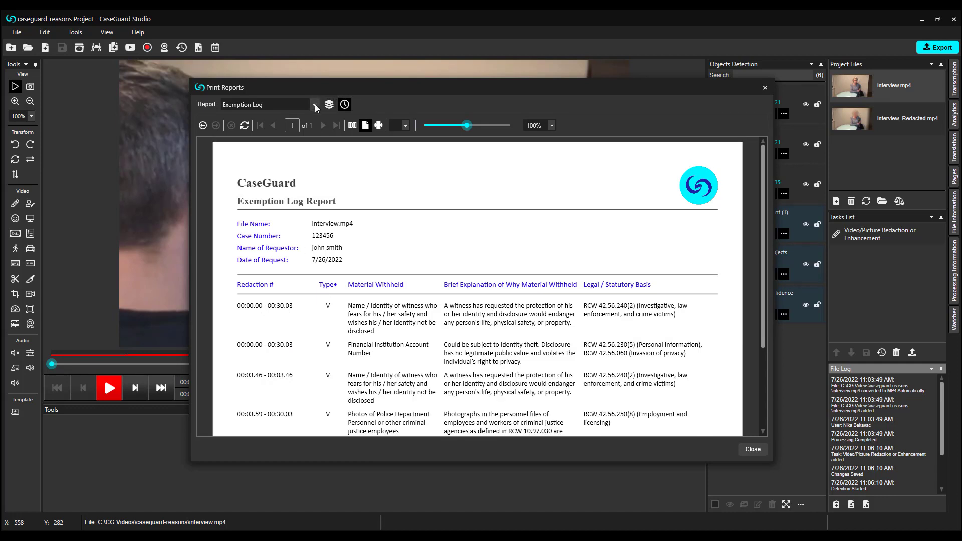
# Look through the Objects Detection report of detected heads and objects, then close the reports window
pyautogui.click(316, 107)
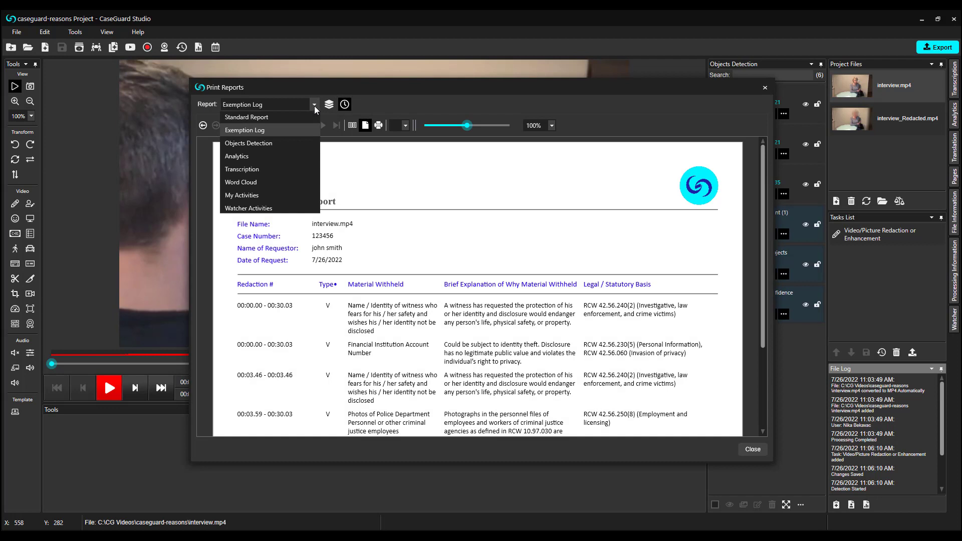
pyautogui.click(294, 144)
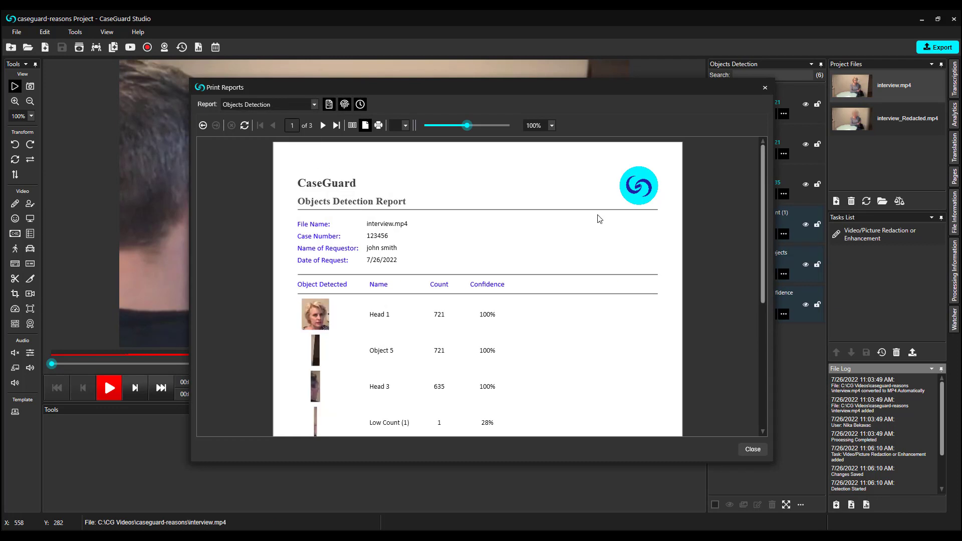
pyautogui.scroll(-1, 596, 226)
pyautogui.scroll(-1, 597, 226)
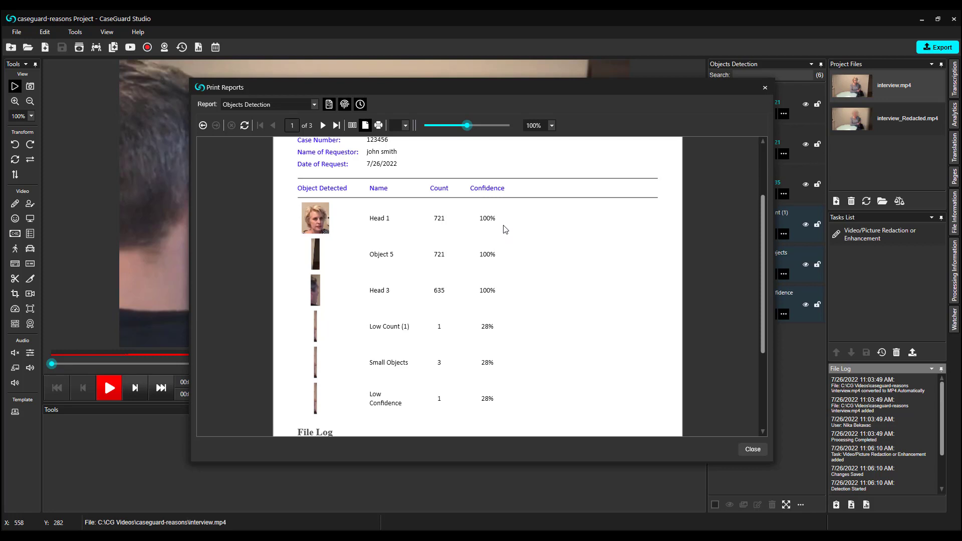
pyautogui.click(764, 88)
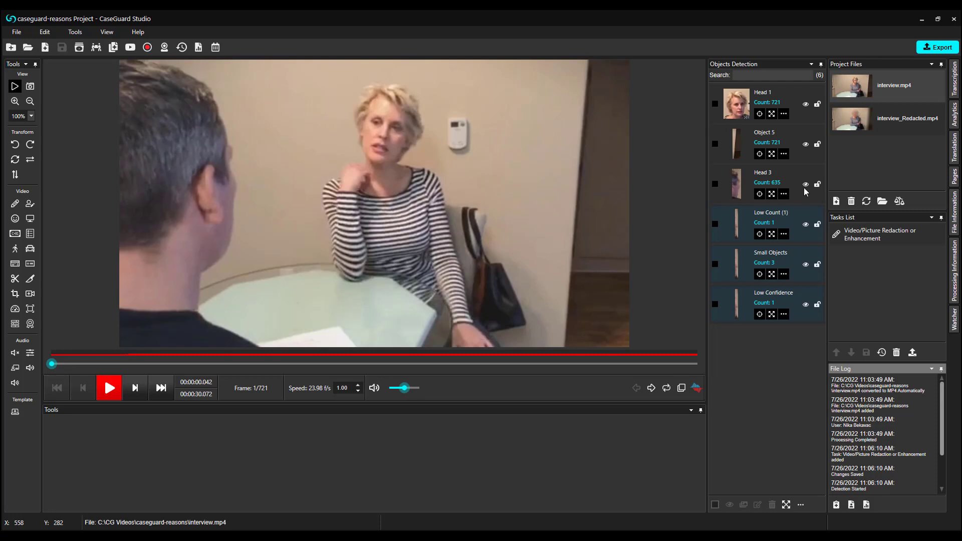
# Add CC 03.mp3 from the Demo > Audio folder to the project
pyautogui.click(837, 201)
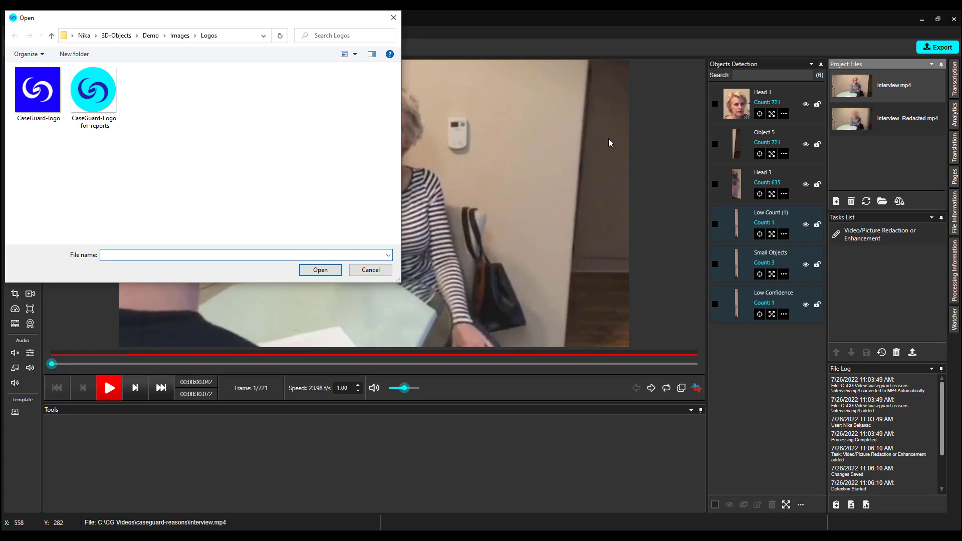
pyautogui.click(150, 35)
pyautogui.doubleClick(39, 91)
pyautogui.doubleClick(253, 104)
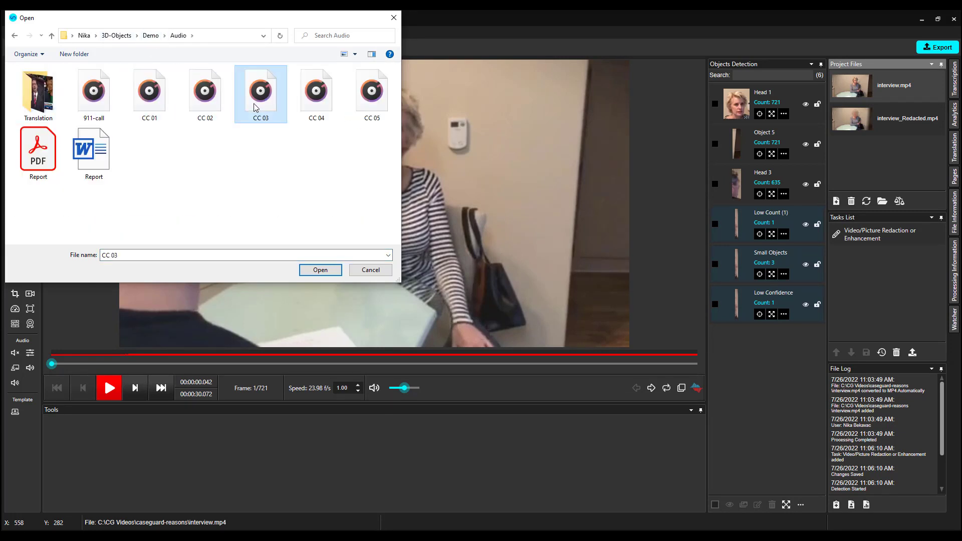
# Open CC 03.mp3 with an enlarged waveform and docked Transcription and Analytics panels
pyautogui.click(856, 90)
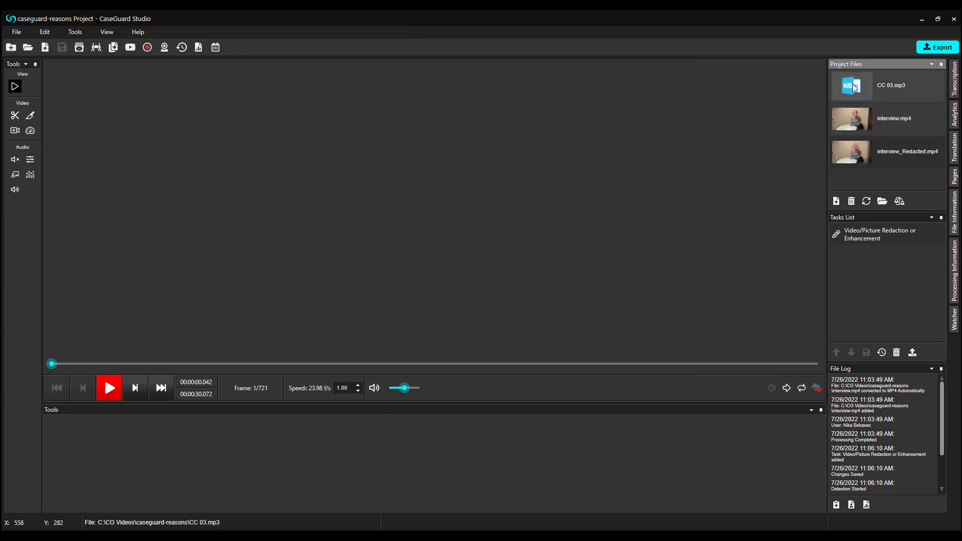
pyautogui.click(817, 387)
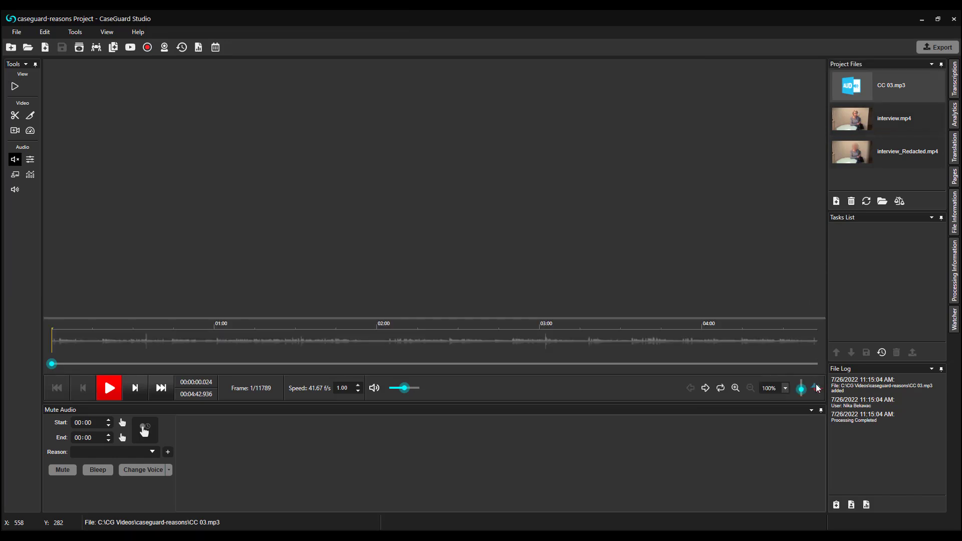
pyautogui.moveTo(782, 319); pyautogui.dragTo(783, 267)
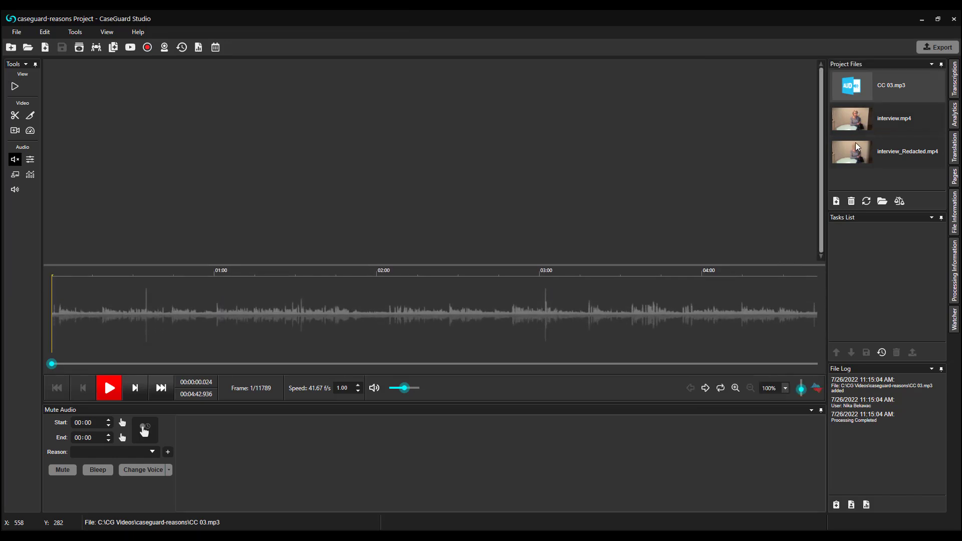
pyautogui.click(953, 77)
pyautogui.click(943, 64)
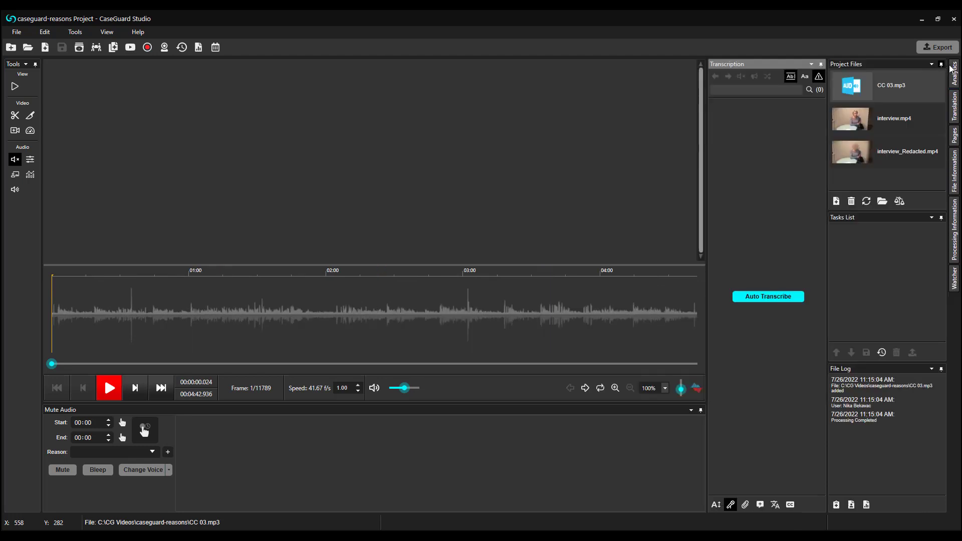
pyautogui.click(955, 71)
pyautogui.click(942, 65)
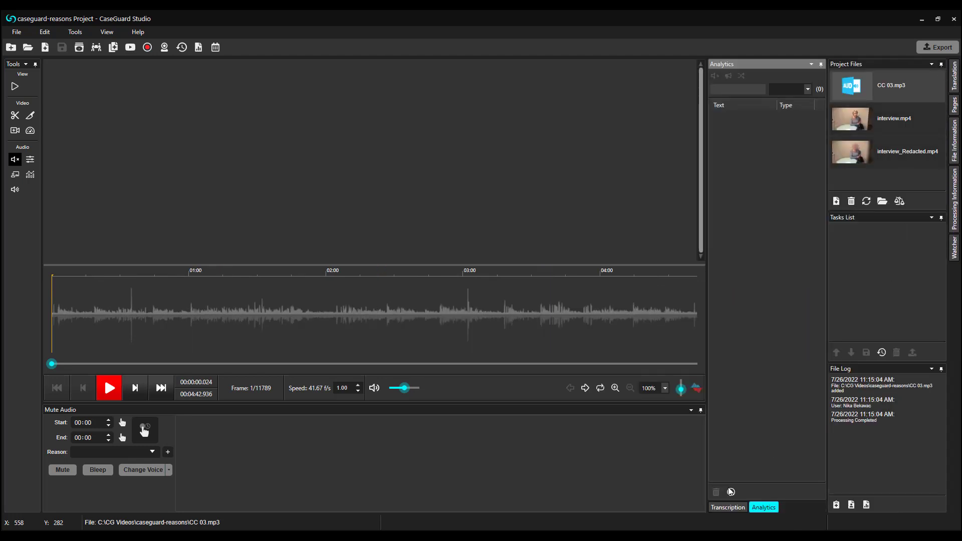
pyautogui.click(727, 508)
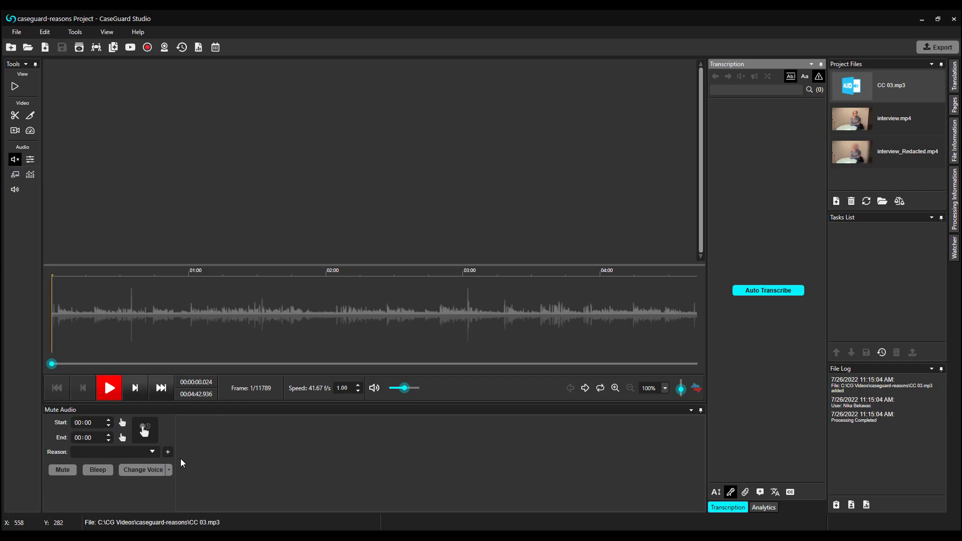
# Choose the Juvenile court system reason and mark 00:29.17–00:46.72 on the waveform
pyautogui.click(153, 455)
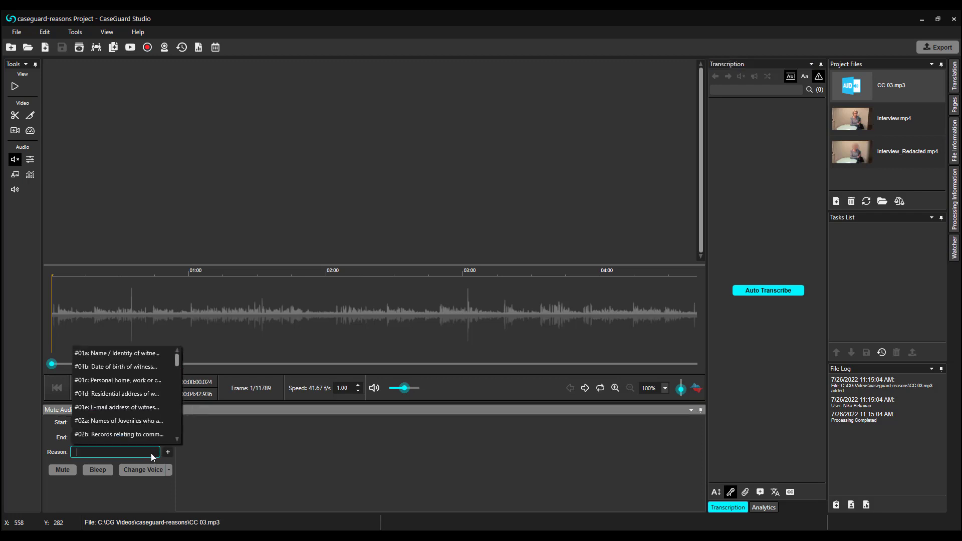
pyautogui.click(155, 425)
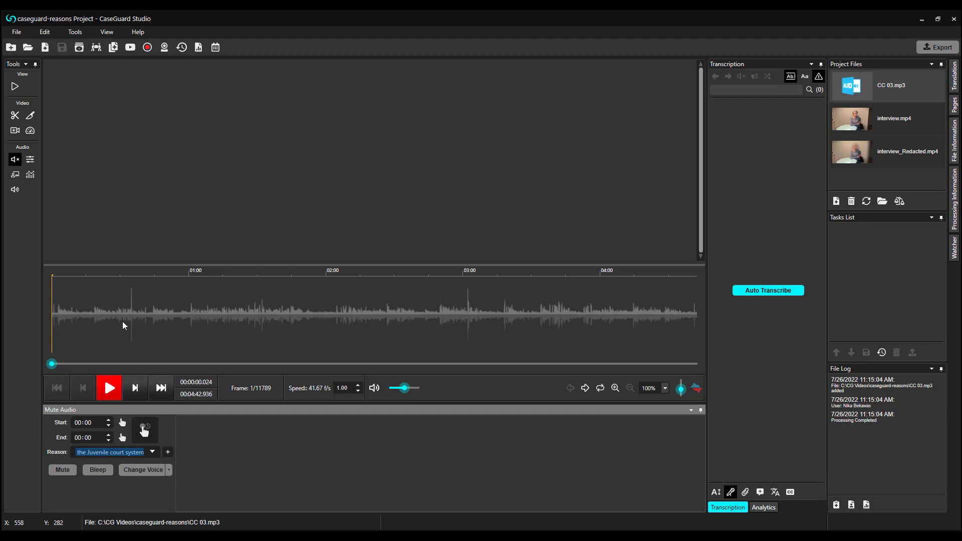
pyautogui.moveTo(119, 319); pyautogui.dragTo(159, 324)
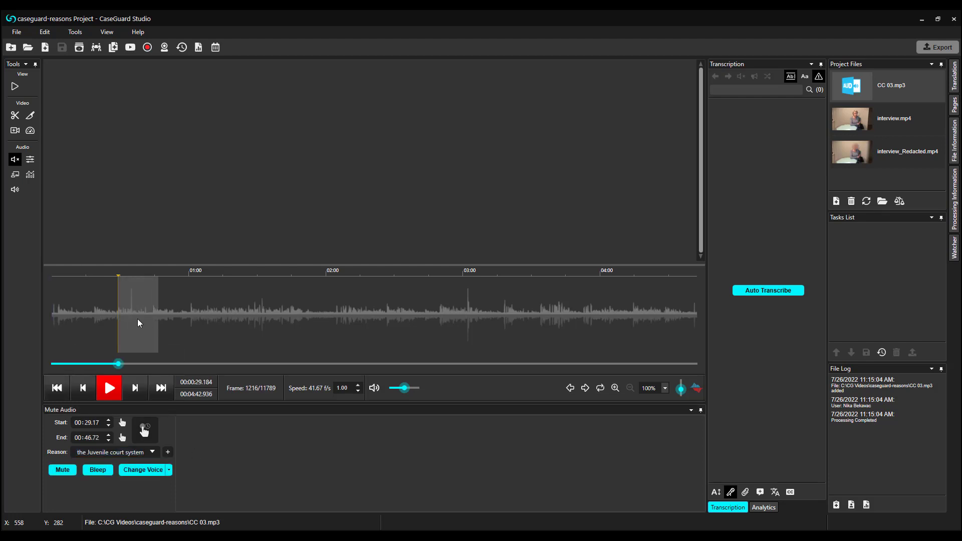
# Mute the 00:29.17–00:46.72 range of CC 03.mp3 and bring up the Auto Transcribe settings
pyautogui.rightClick(138, 322)
pyautogui.click(149, 330)
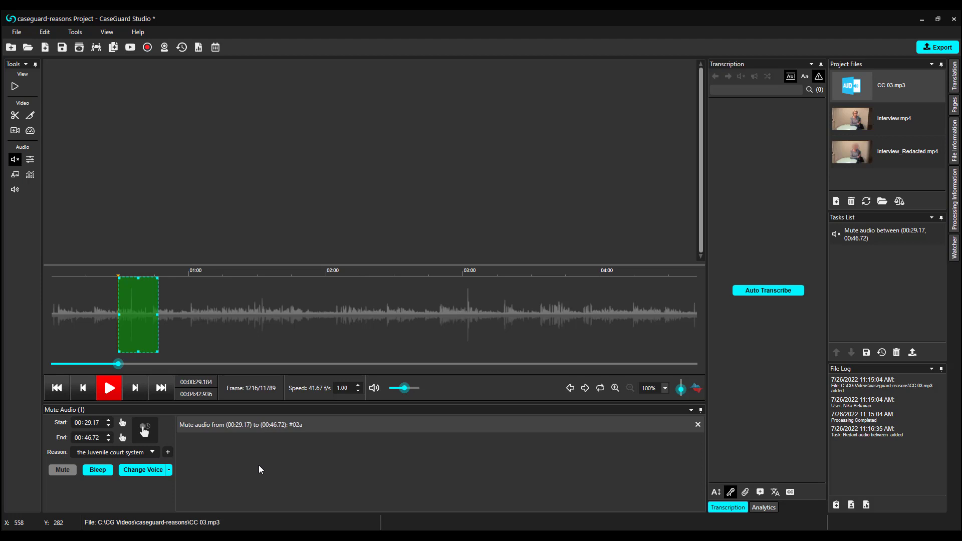
pyautogui.click(785, 296)
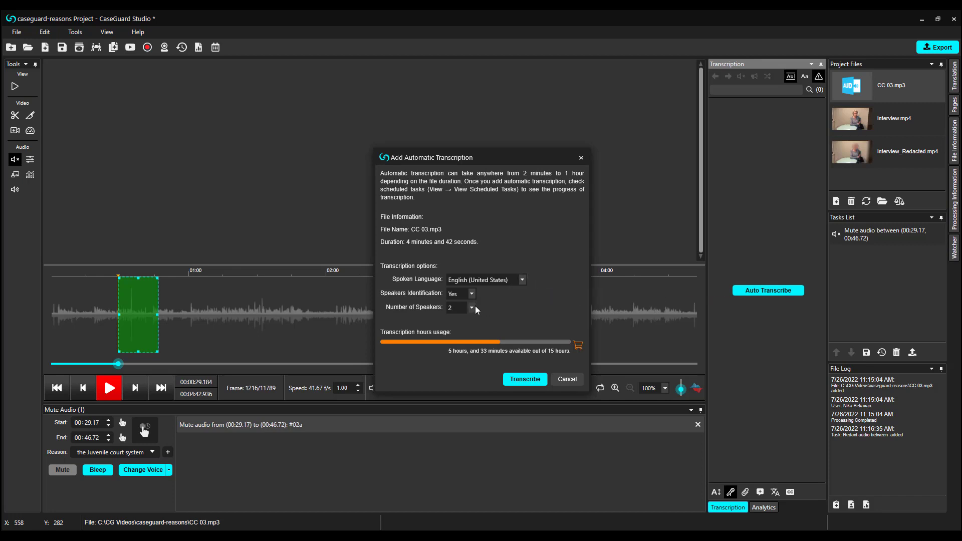
# Transcribe CC 03.mp3 in English with two speakers, enlarge the transcript, and delete the 00:29.17–00:46.72 mute
pyautogui.click(523, 381)
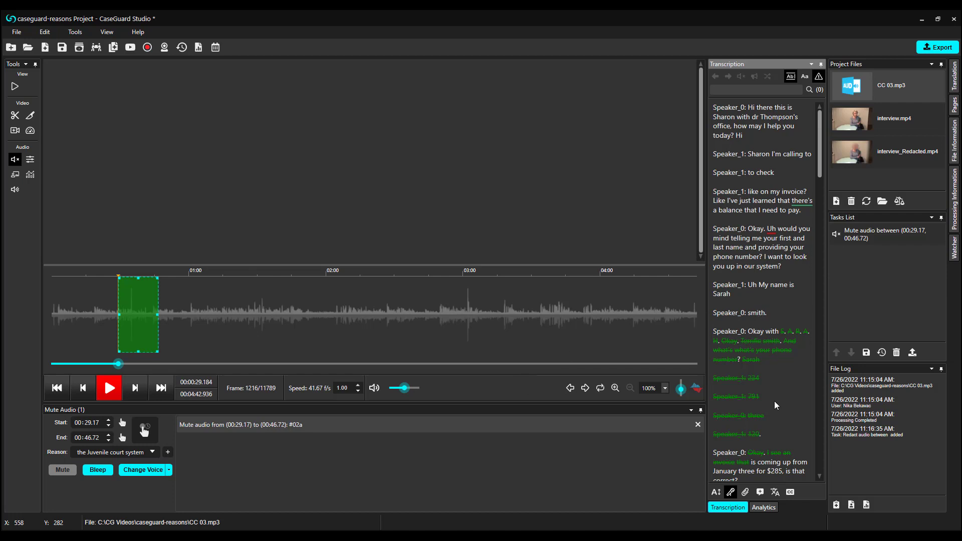
pyautogui.moveTo(711, 236); pyautogui.dragTo(673, 239)
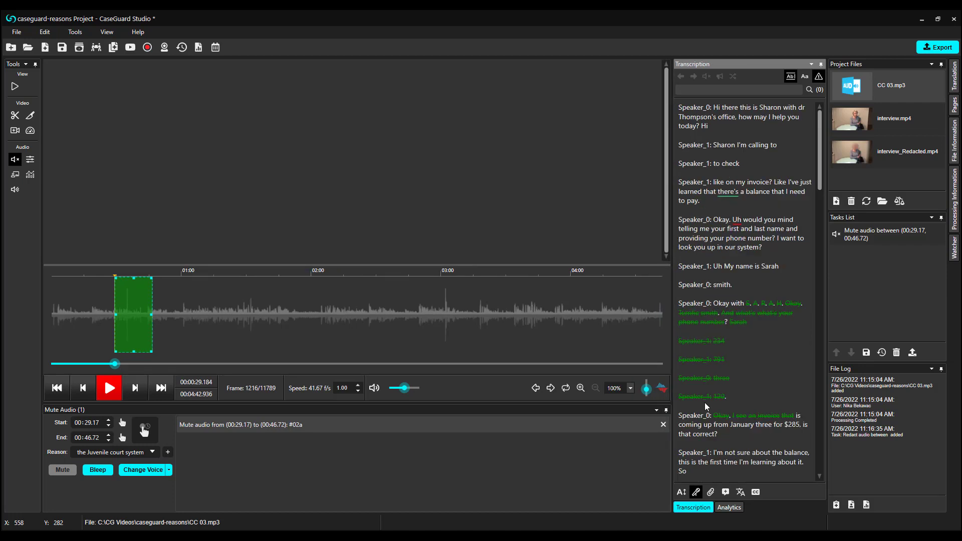
pyautogui.click(683, 492)
pyautogui.click(682, 493)
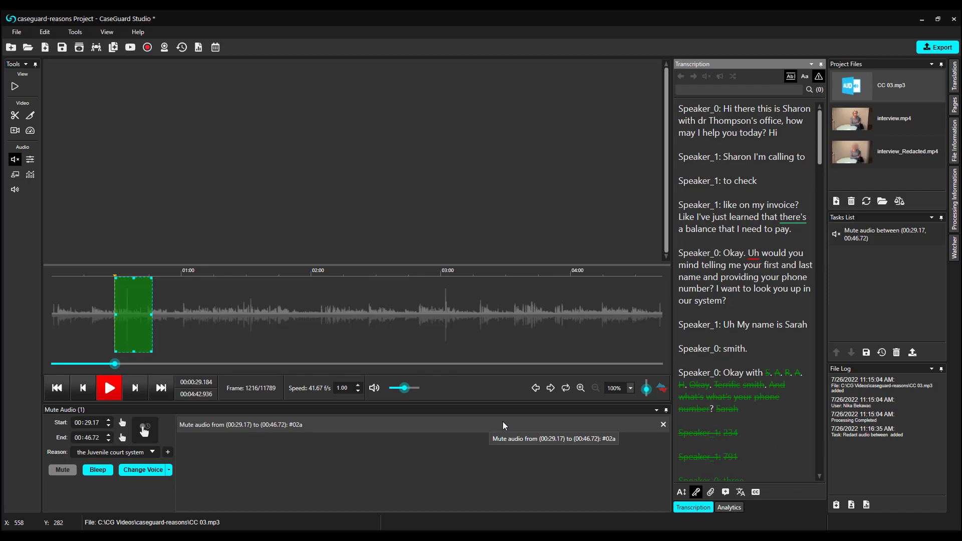
pyautogui.click(663, 425)
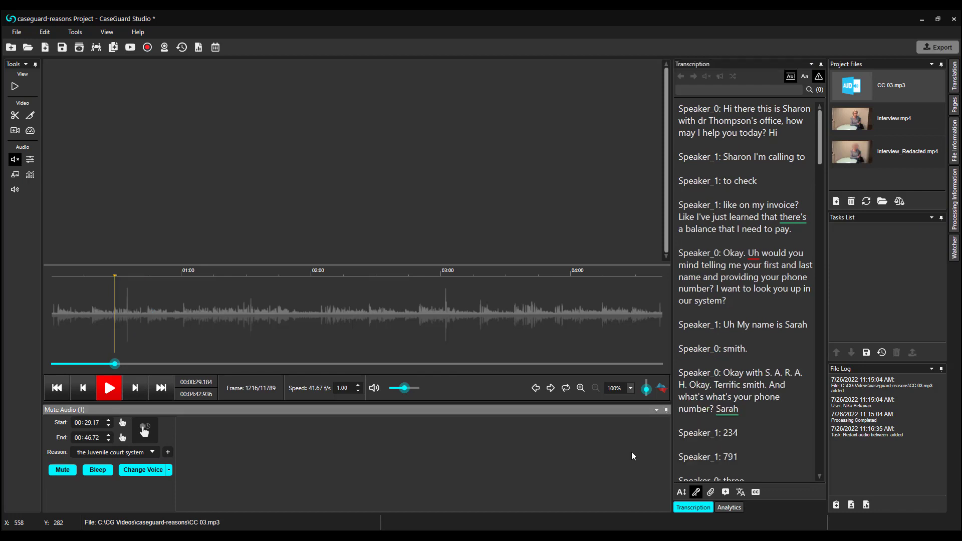
# Mute the caller's first and last name (00:26.76–00:27.76) and set its reason to #01a witness identity
pyautogui.scroll(-2, 774, 320)
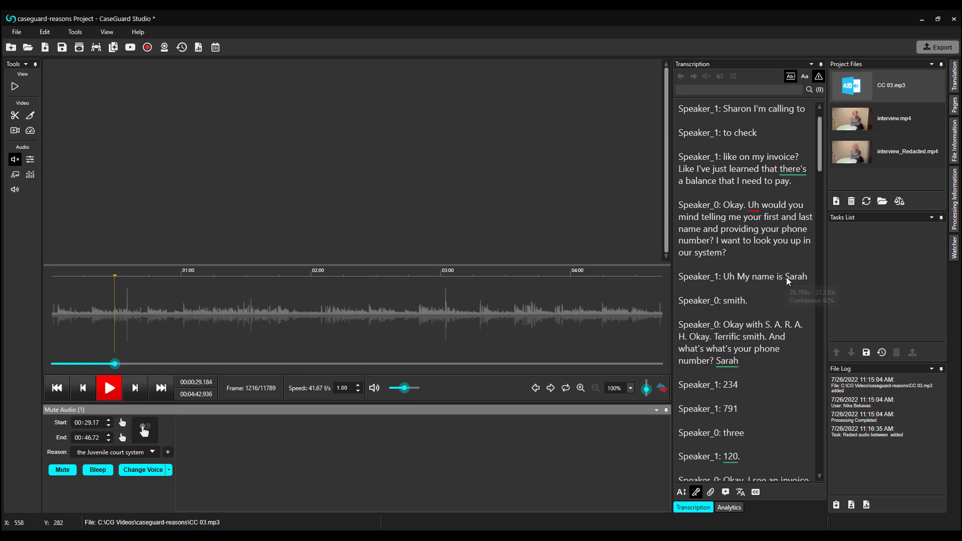
pyautogui.moveTo(786, 278); pyautogui.dragTo(807, 297)
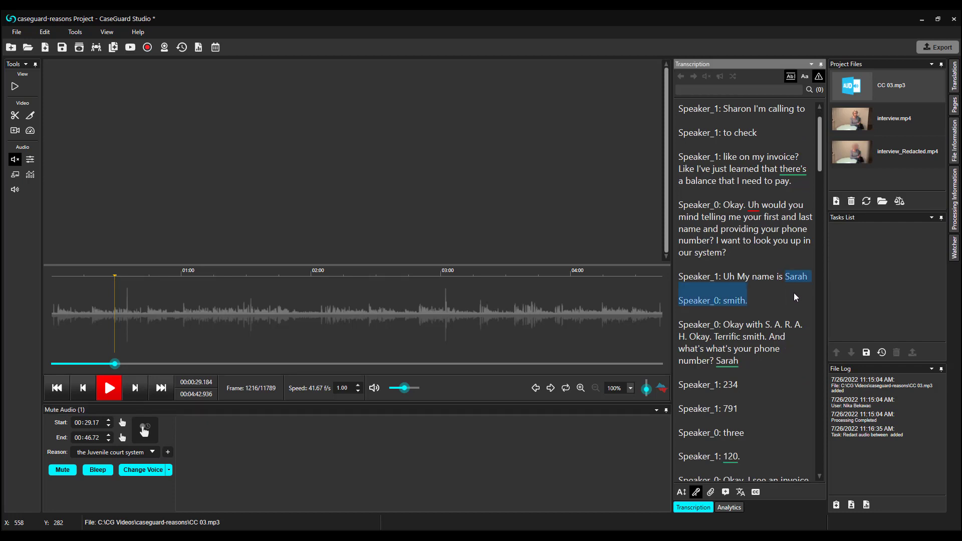
pyautogui.rightClick(801, 280)
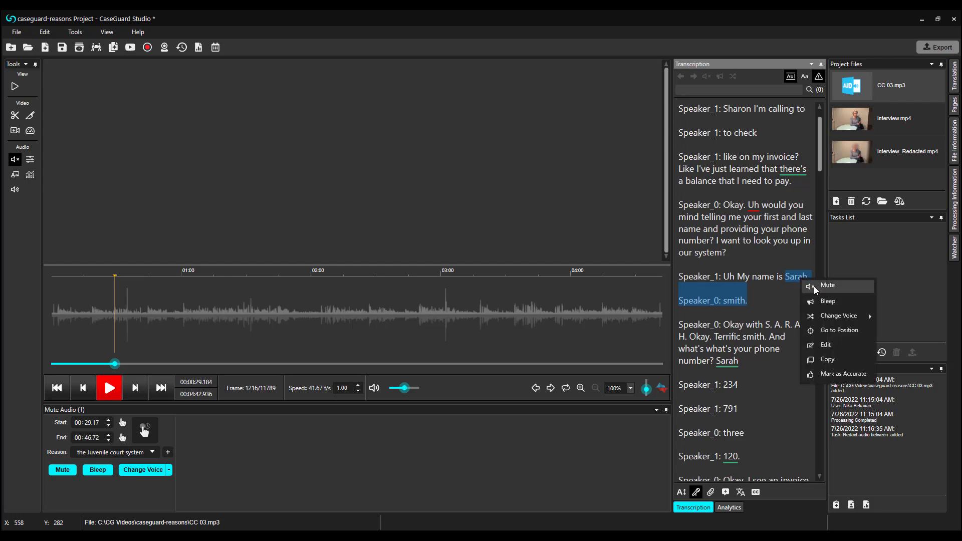
pyautogui.click(817, 287)
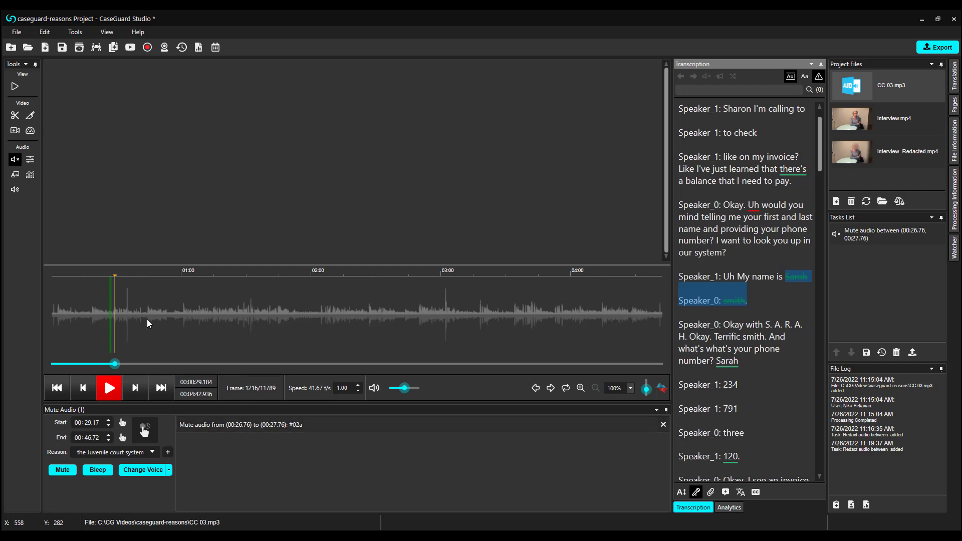
pyautogui.click(110, 318)
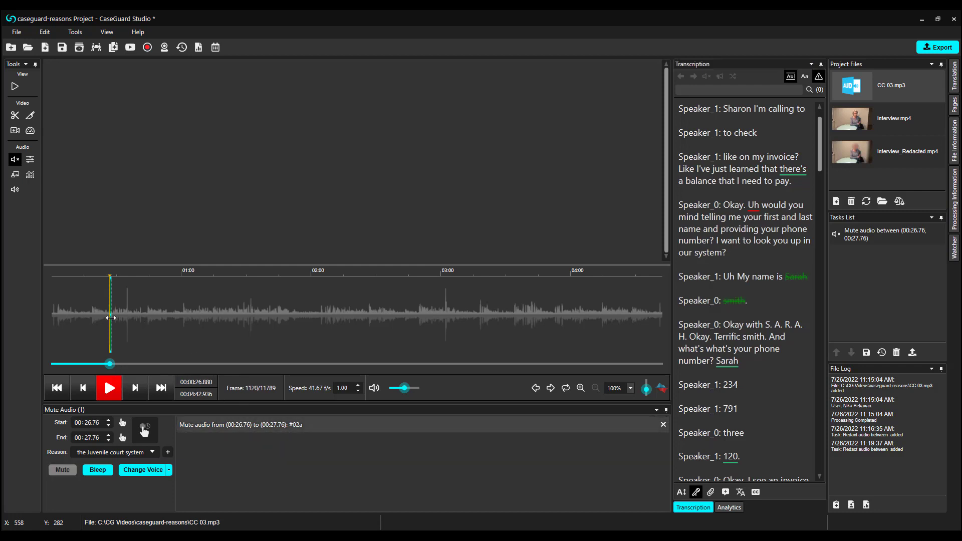
pyautogui.click(153, 452)
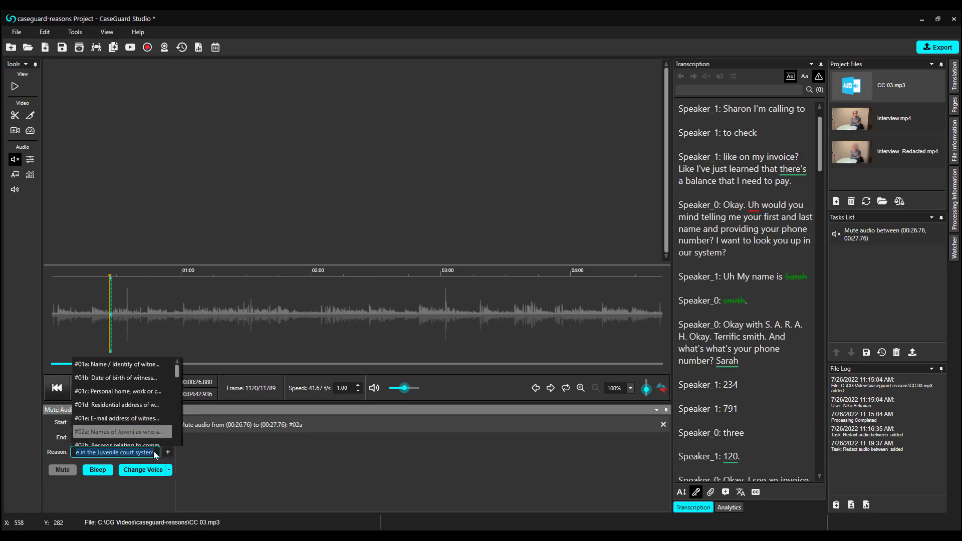
pyautogui.scroll(10, 143, 383)
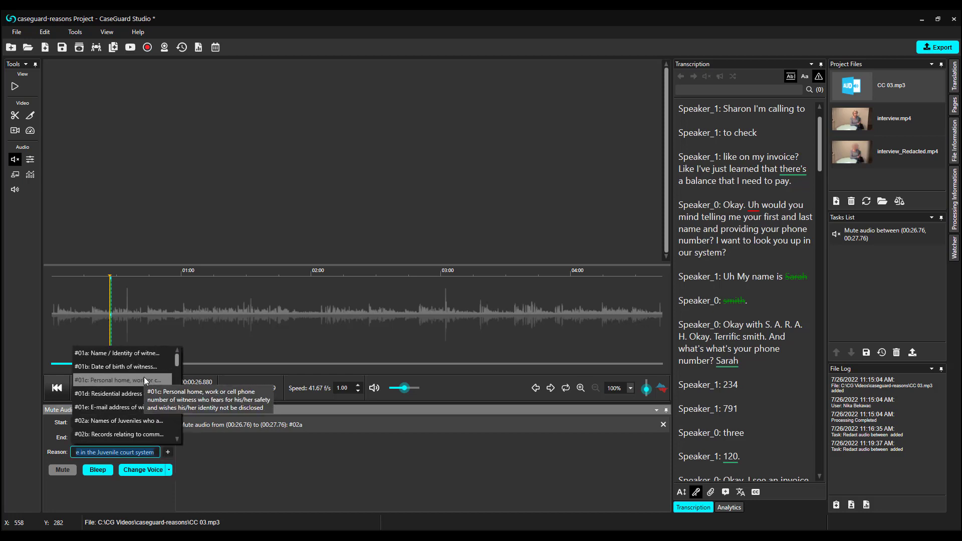
pyautogui.click(142, 358)
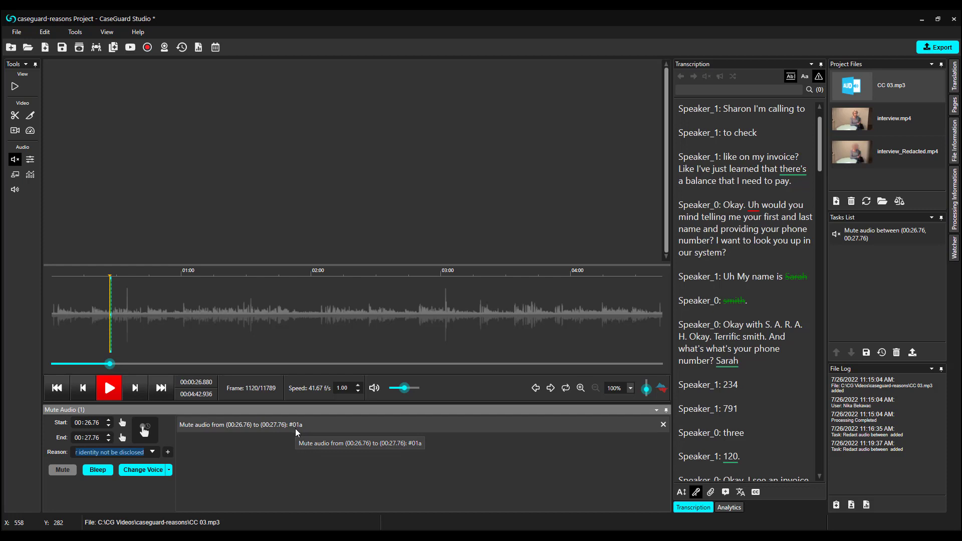
pyautogui.scroll(-4, 786, 443)
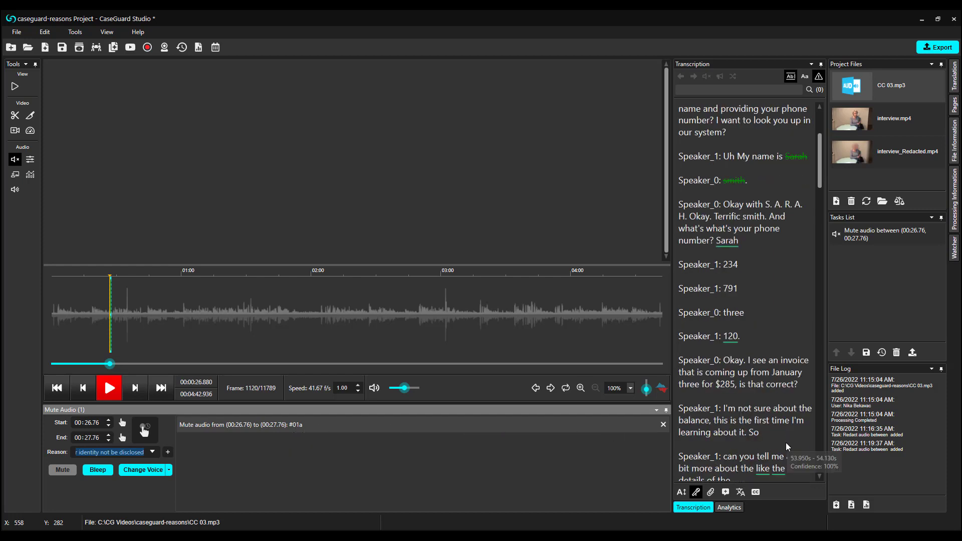
# Filter analytics to Name entities and mute all results, giving 14 #01a mutes from 00:03.90 to 04:33.94
pyautogui.click(728, 507)
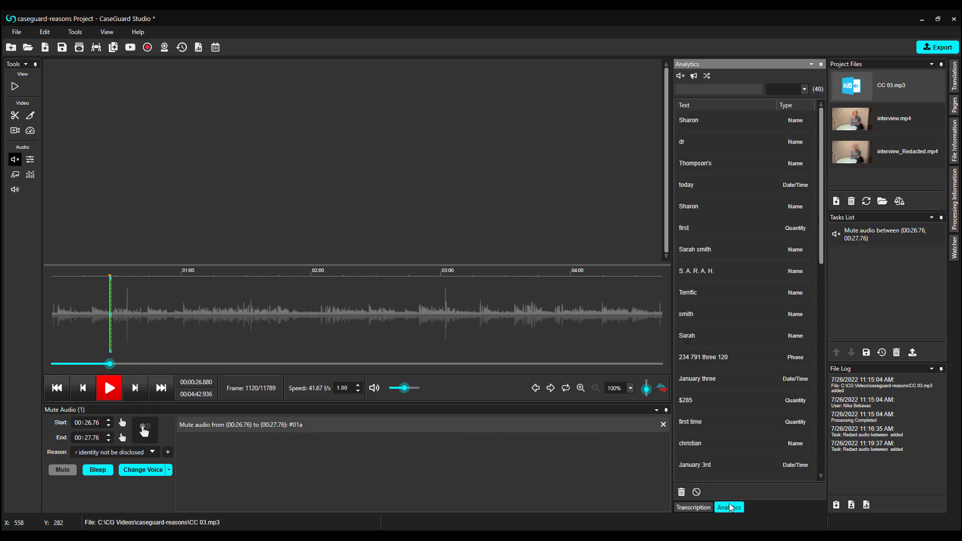
pyautogui.click(804, 90)
pyautogui.click(806, 115)
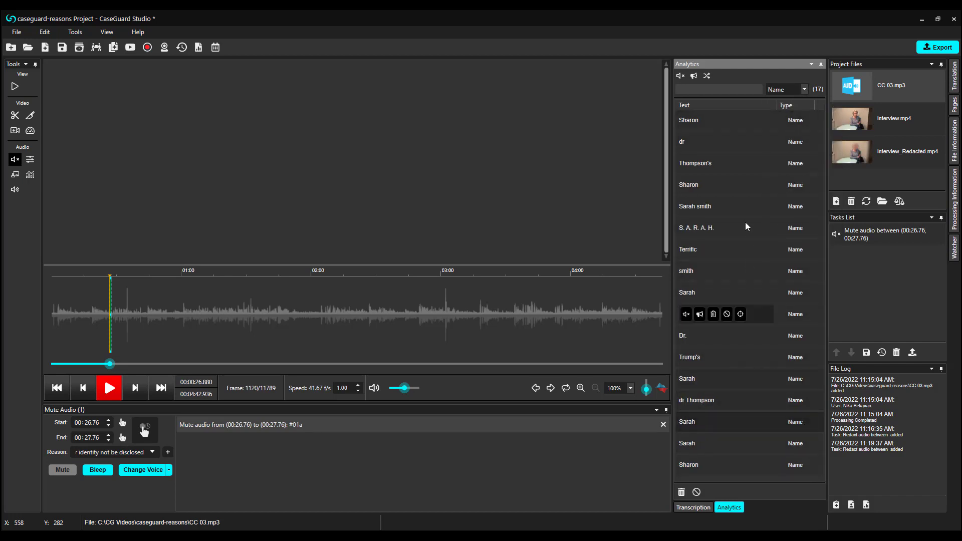
pyautogui.moveTo(743, 160)
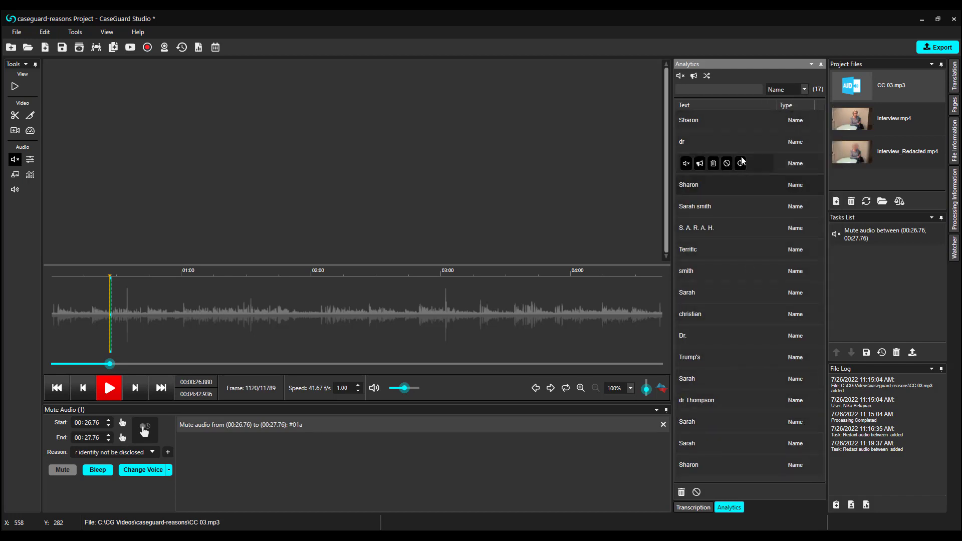
pyautogui.click(681, 77)
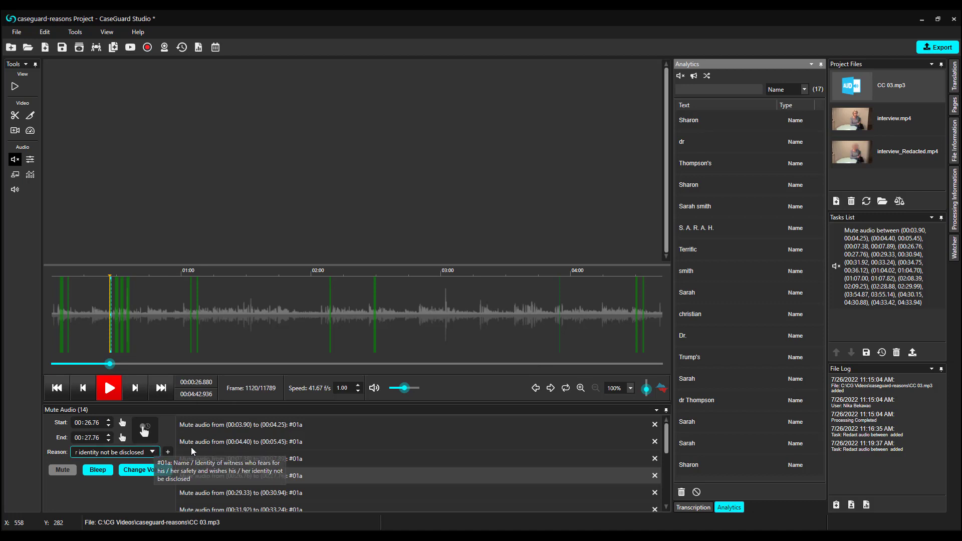
pyautogui.scroll(-3, 351, 427)
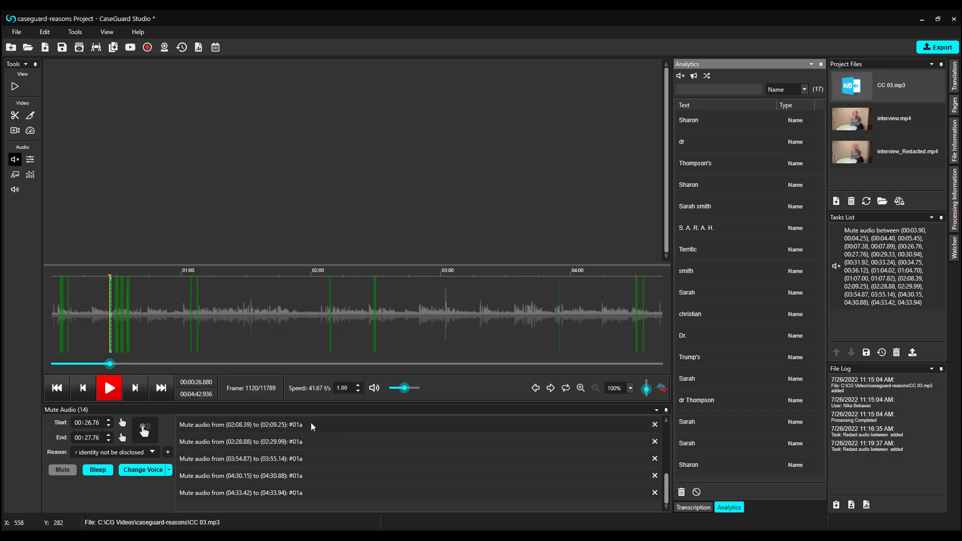
pyautogui.scroll(3, 311, 424)
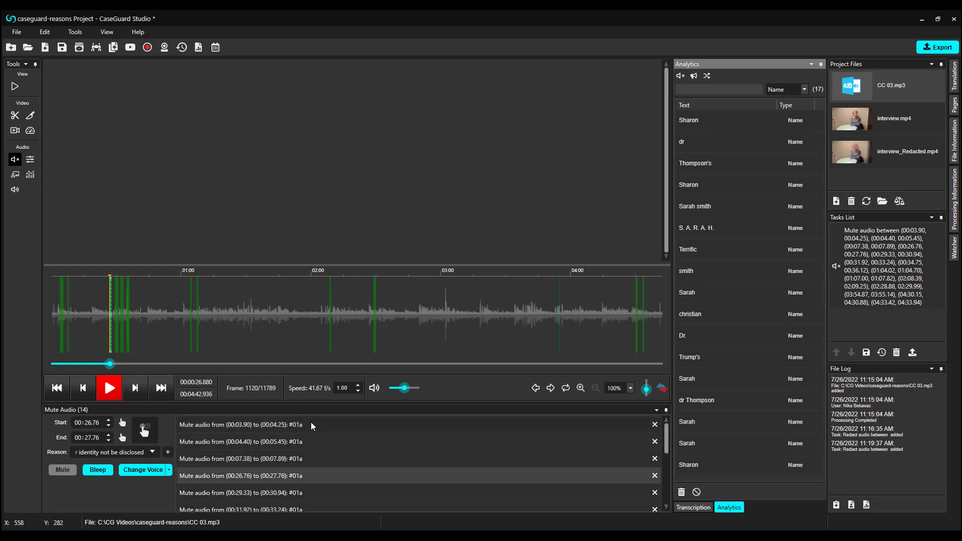
pyautogui.click(254, 323)
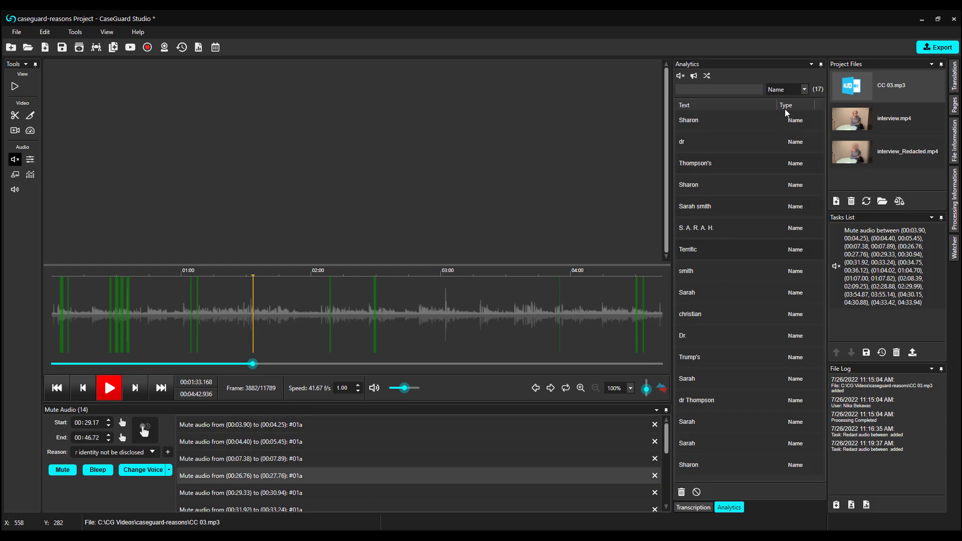
# Filter detected items to Credit Card and set the reason to Credit/Debit Card Numbers
pyautogui.click(804, 89)
pyautogui.click(806, 169)
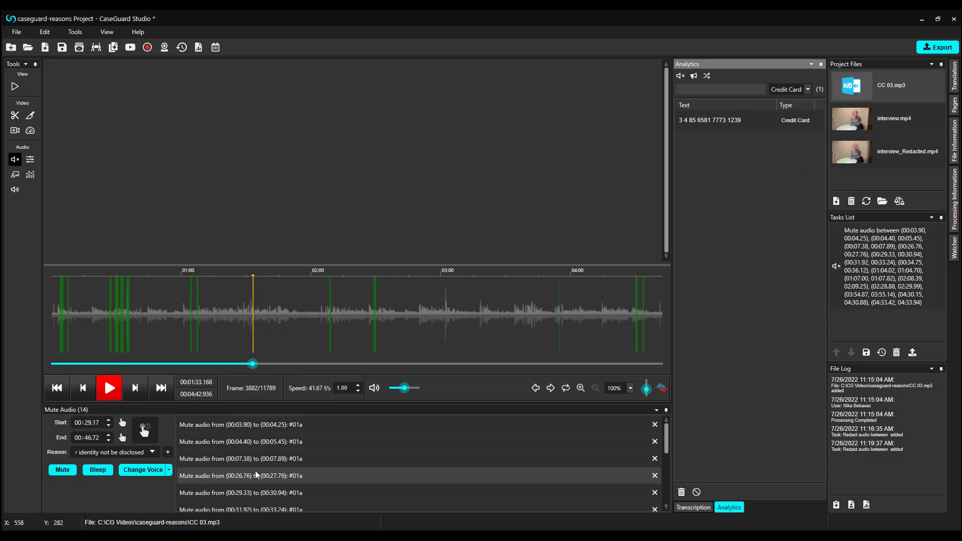
pyautogui.click(152, 452)
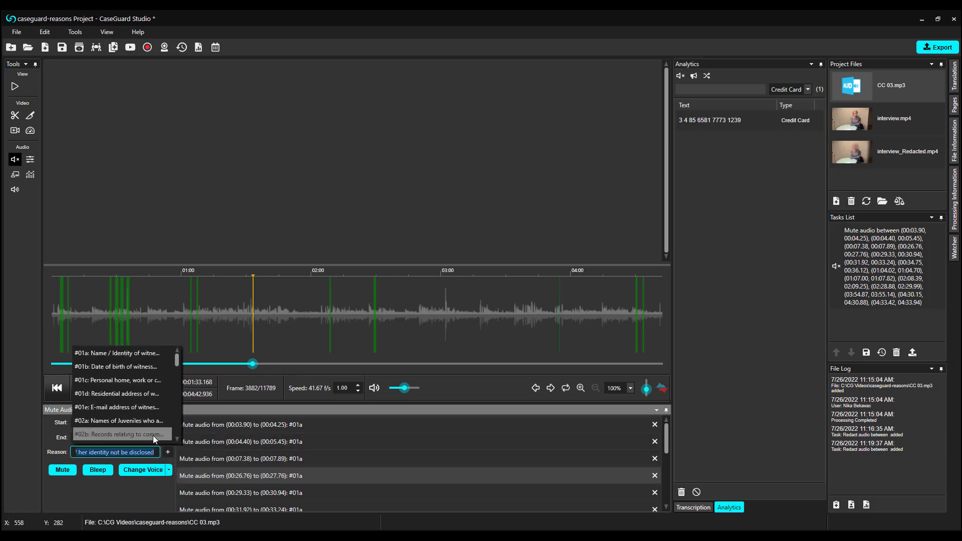
pyautogui.scroll(-5, 149, 402)
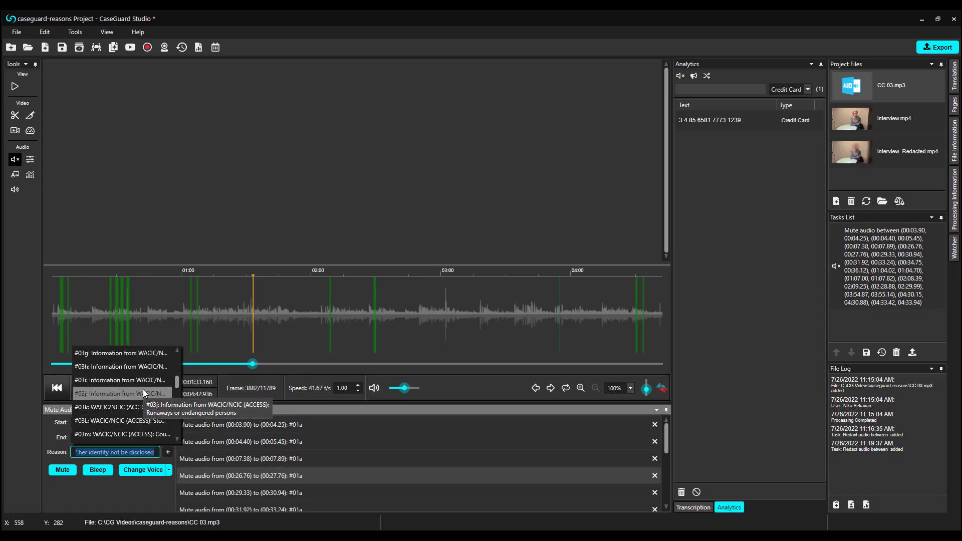
pyautogui.scroll(-3, 144, 393)
pyautogui.click(143, 389)
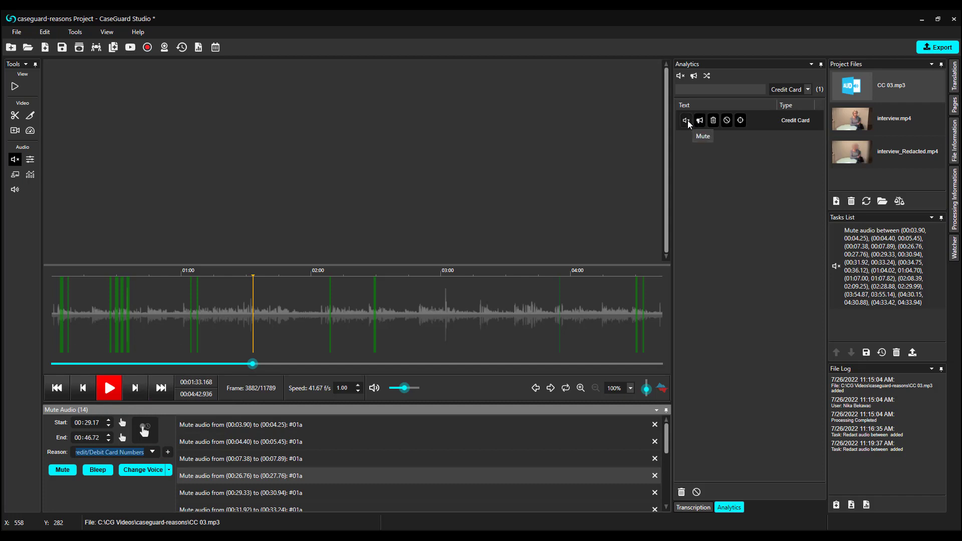
# Mute the spoken card number at 03:08.29–03:17.06 and save the project
pyautogui.click(687, 121)
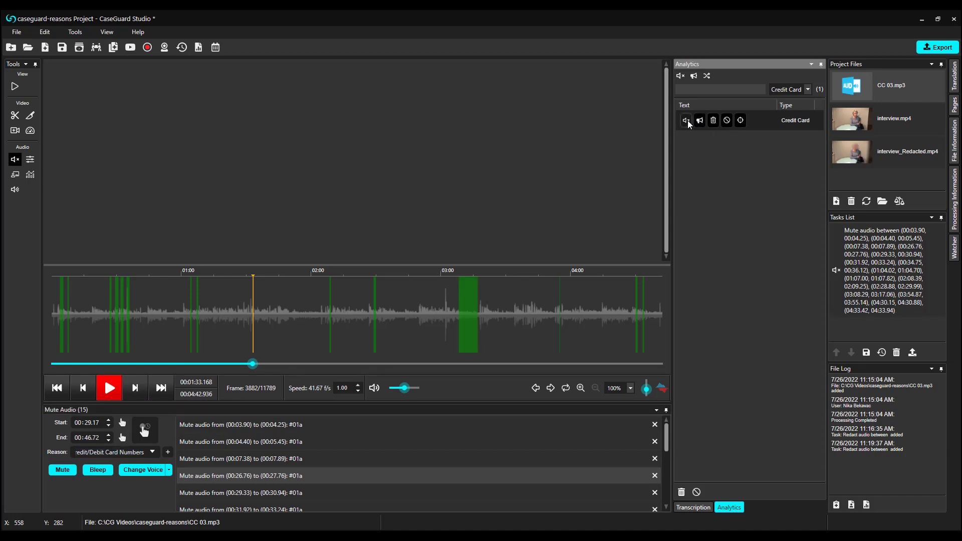
pyautogui.click(473, 320)
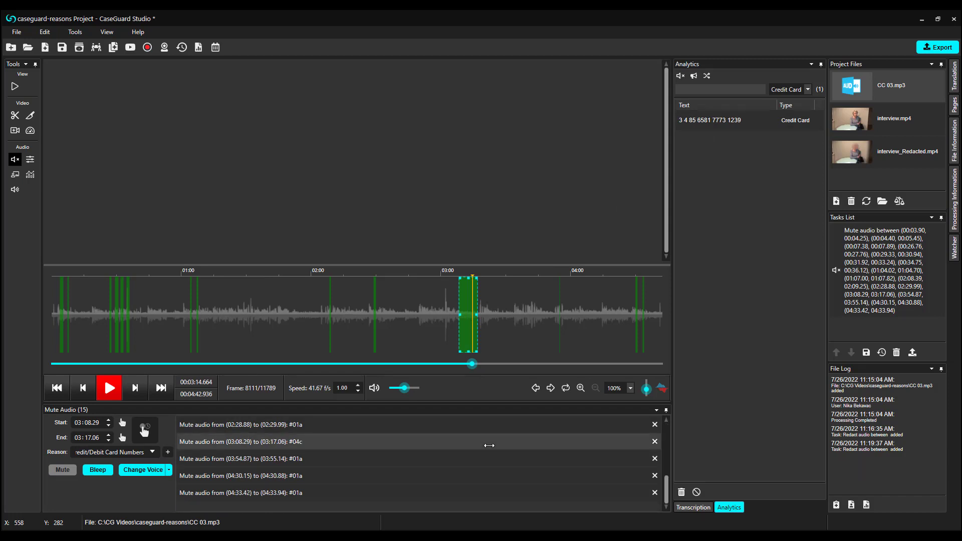
pyautogui.hotkey('ctrl', 's')
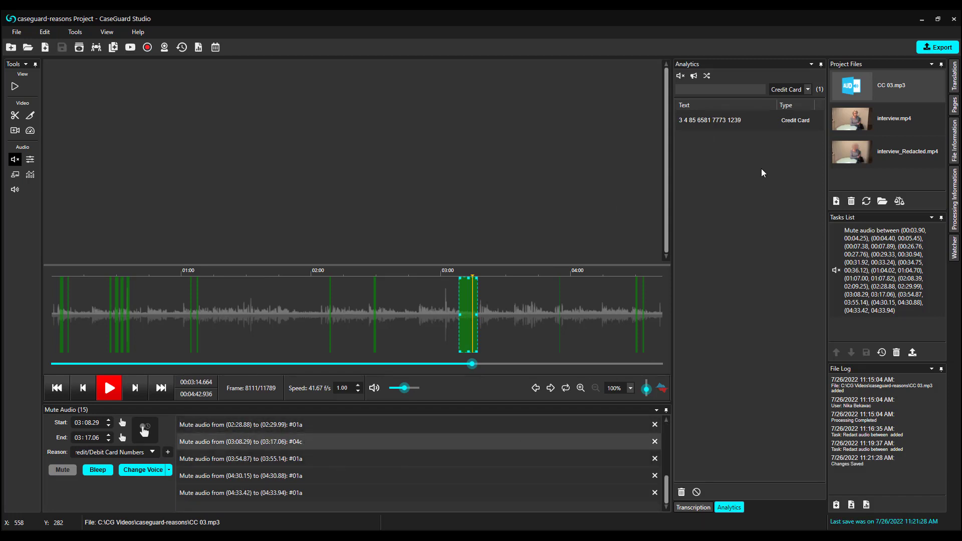
pyautogui.click(807, 89)
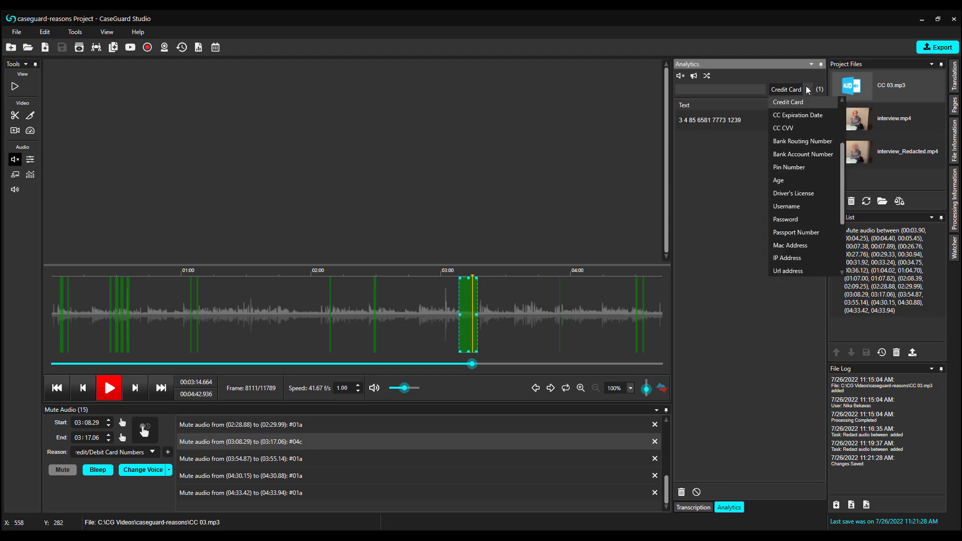
# Show all 40 detected items and bleep the spoken phone number at 00:36.13–00:40.86
pyautogui.scroll(2, 802, 115)
pyautogui.click(801, 104)
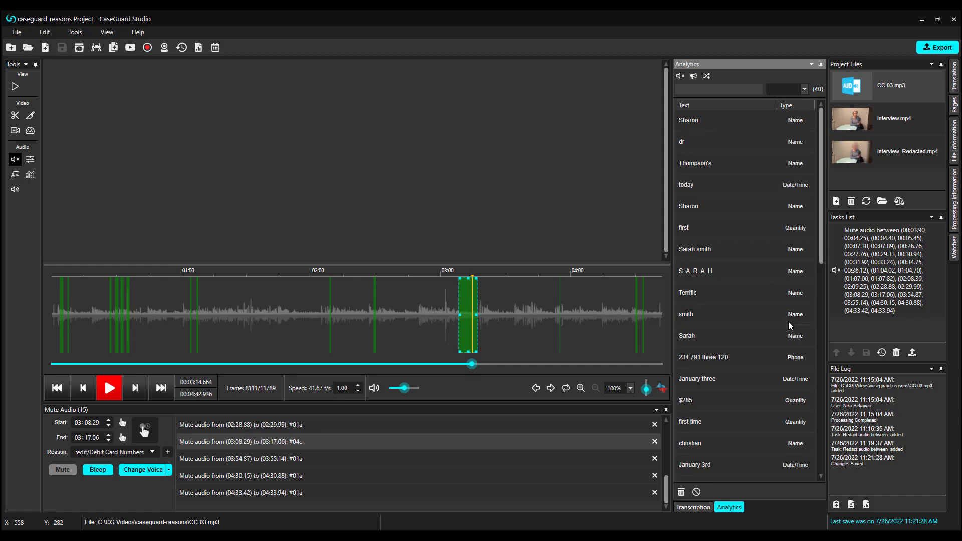
pyautogui.scroll(-1, 789, 322)
pyautogui.moveTo(779, 289)
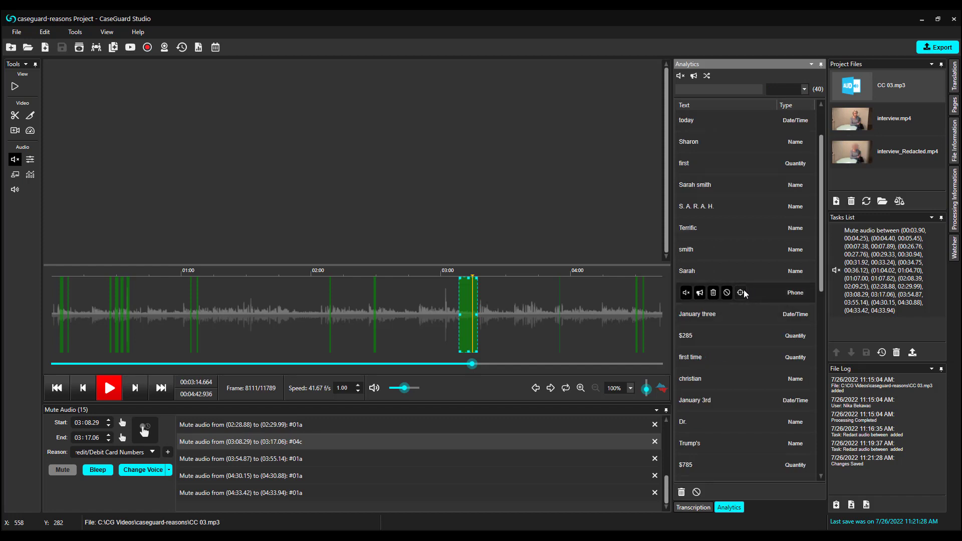
pyautogui.click(701, 292)
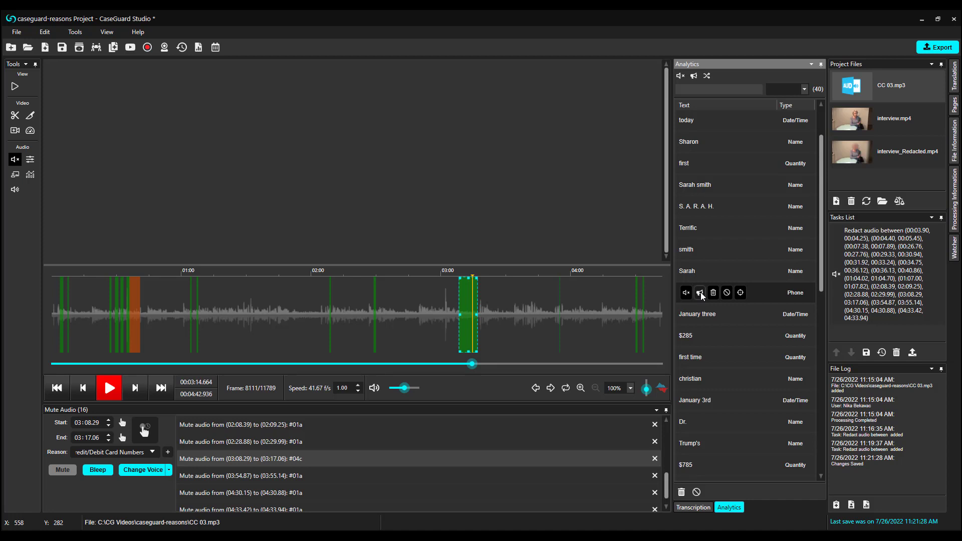
# Play back the new bleep and tag it with reason #08a, photos of a deceased person
pyautogui.click(319, 459)
pyautogui.click(140, 311)
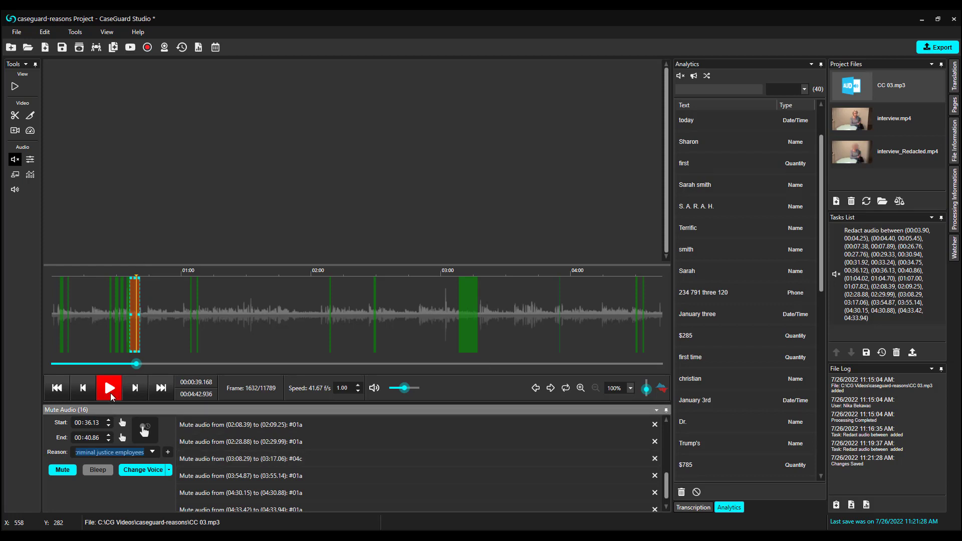
pyautogui.click(110, 391)
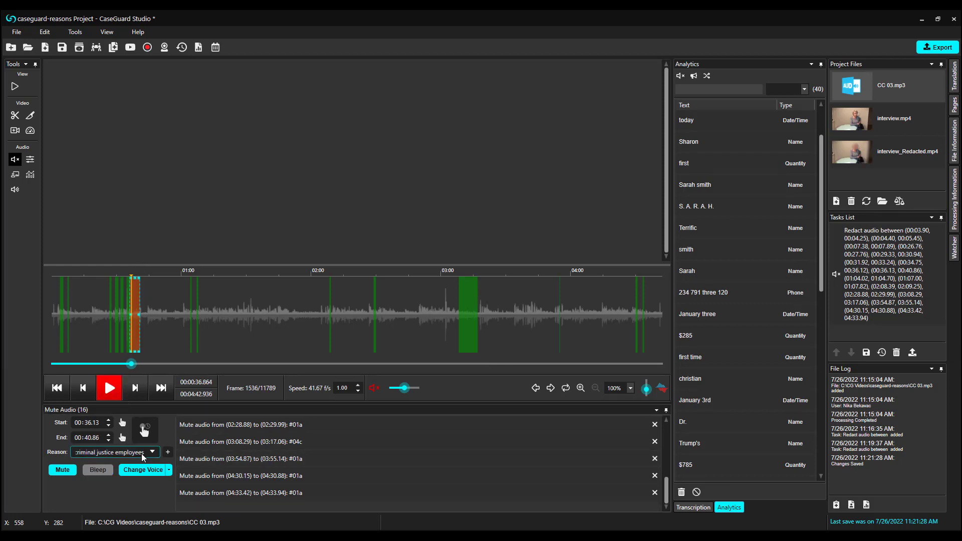
pyautogui.click(151, 452)
pyautogui.scroll(-3, 132, 437)
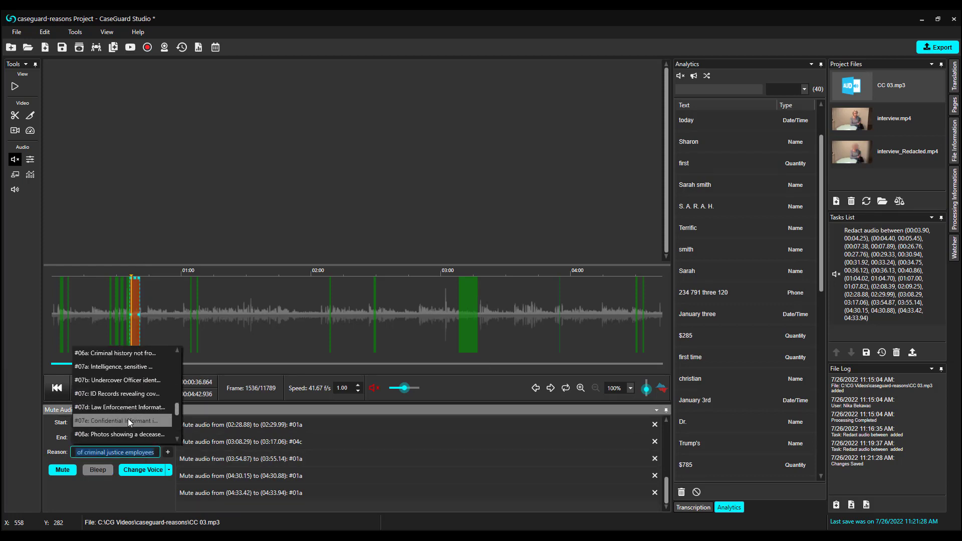
pyautogui.click(130, 434)
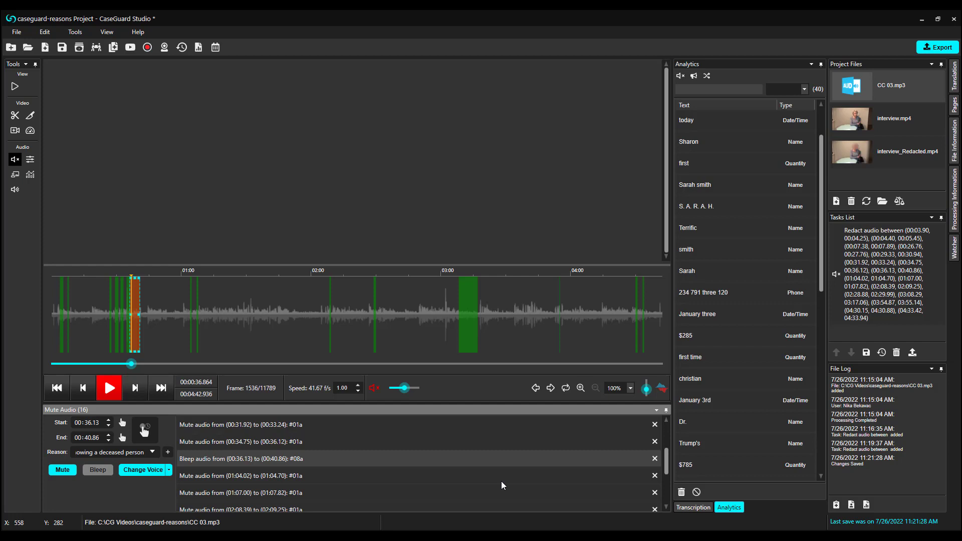
pyautogui.scroll(2, 501, 481)
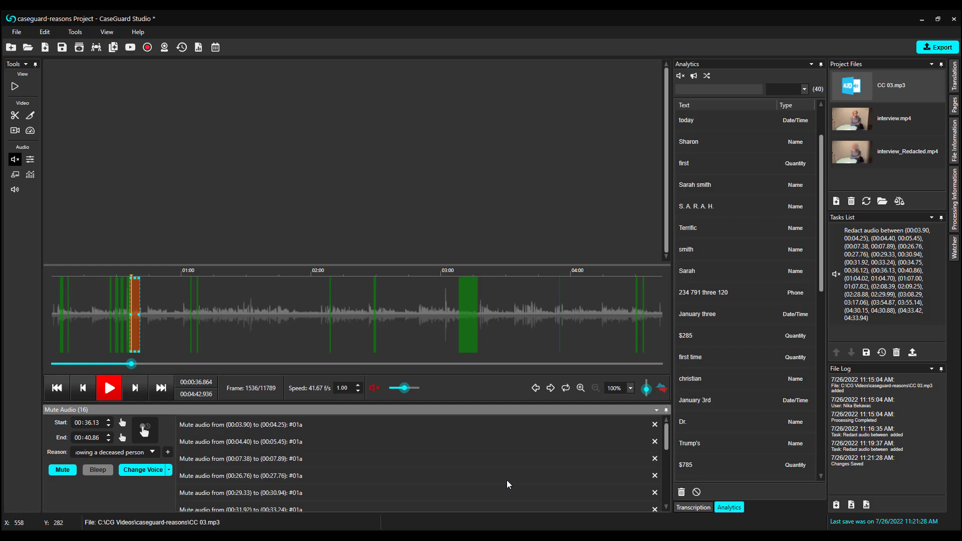
# Export the redacted audio as CC 03_Redacted
pyautogui.click(937, 47)
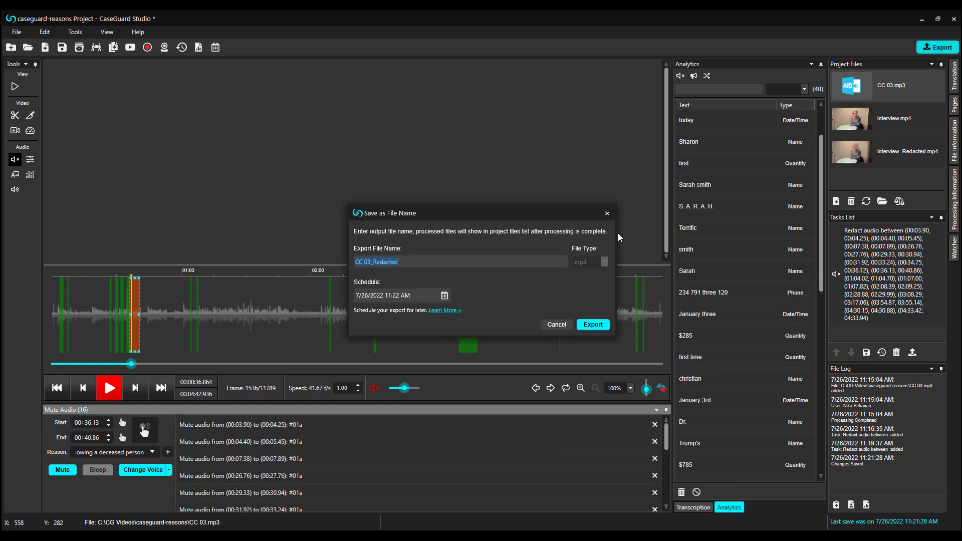
pyautogui.click(602, 326)
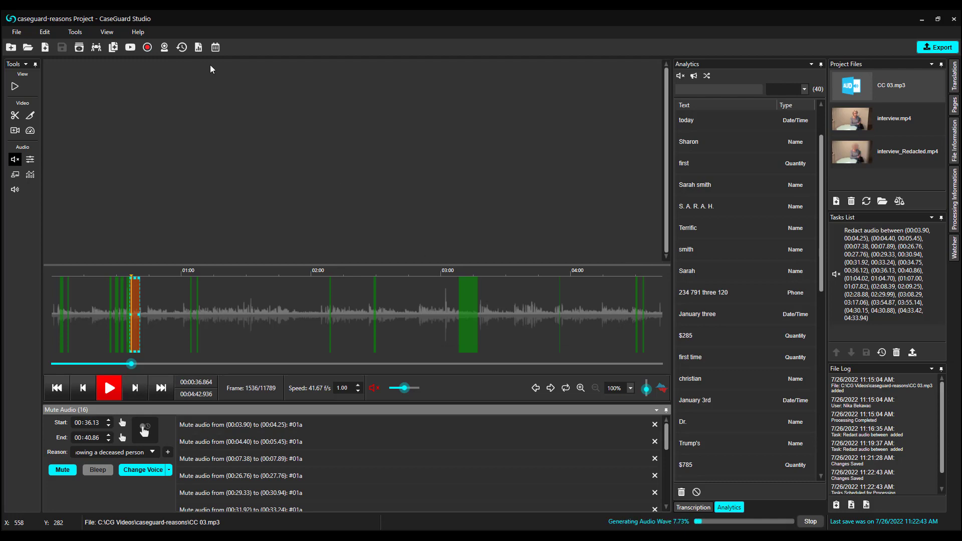
pyautogui.click(203, 50)
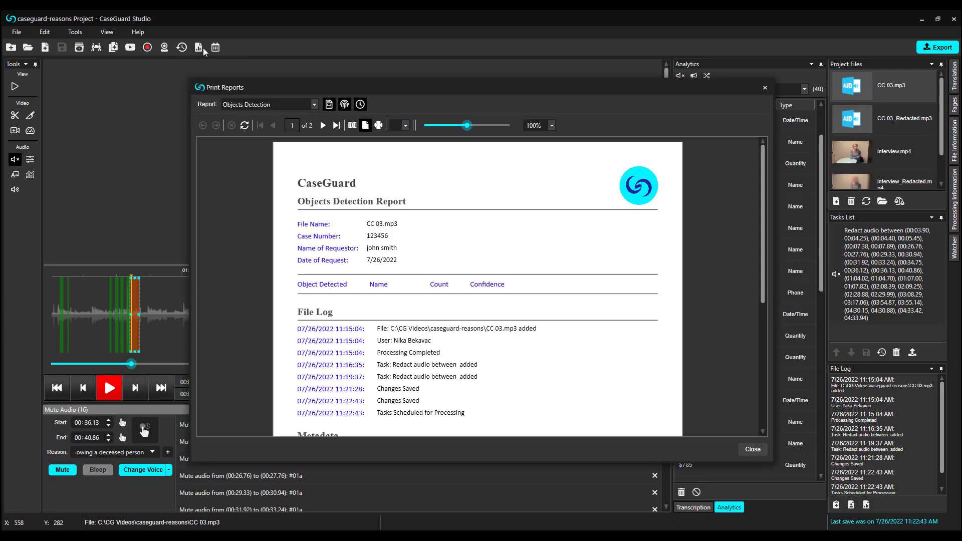
# Preview the Exemption Log report grouped by reason, then switch to the Analytics report
pyautogui.click(312, 104)
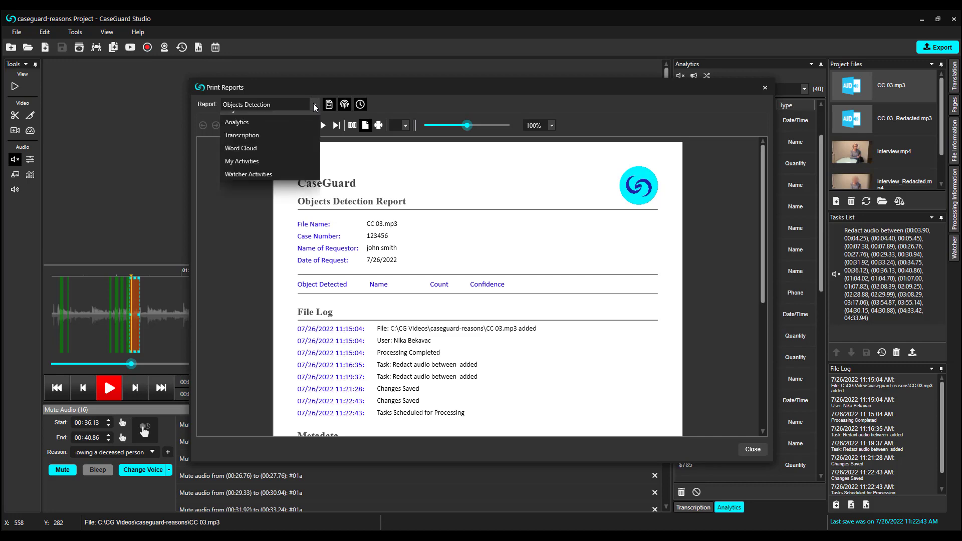
pyautogui.click(308, 131)
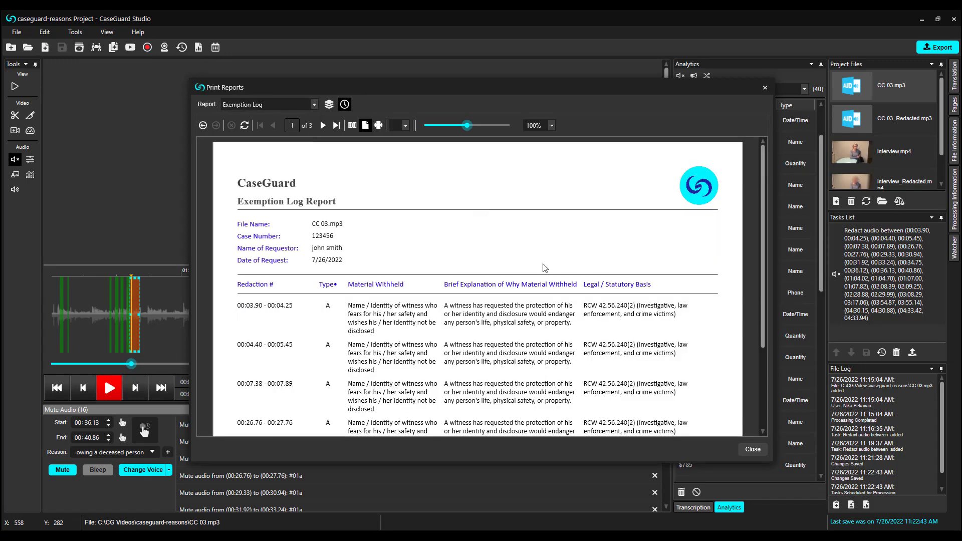
pyautogui.scroll(-2, 543, 268)
pyautogui.scroll(-1, 543, 268)
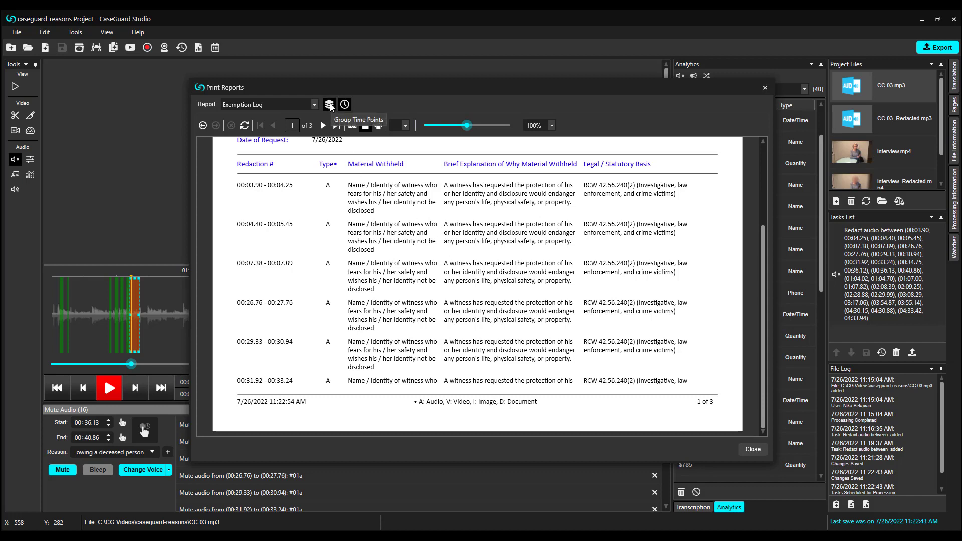
pyautogui.click(329, 104)
pyautogui.scroll(-2, 544, 312)
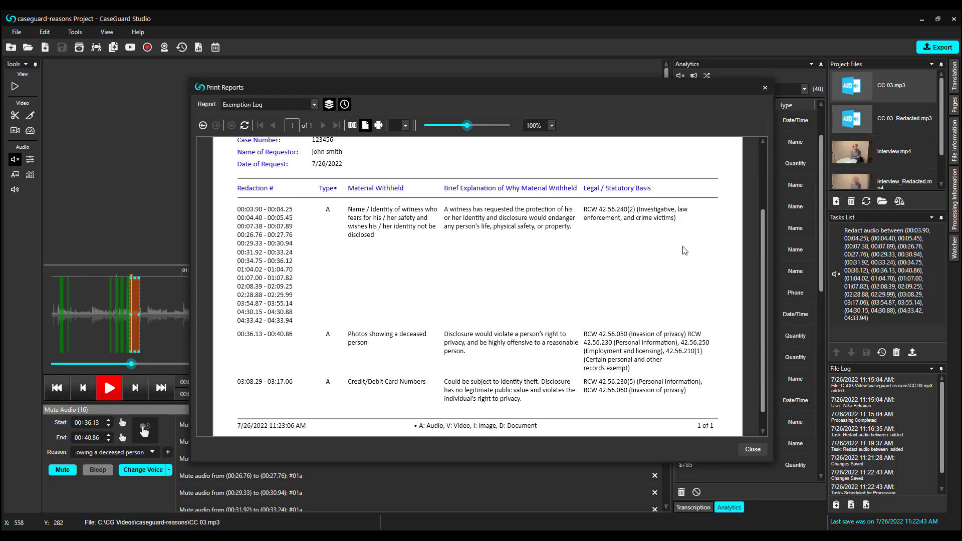
pyautogui.scroll(-1, 689, 250)
pyautogui.scroll(3, 706, 266)
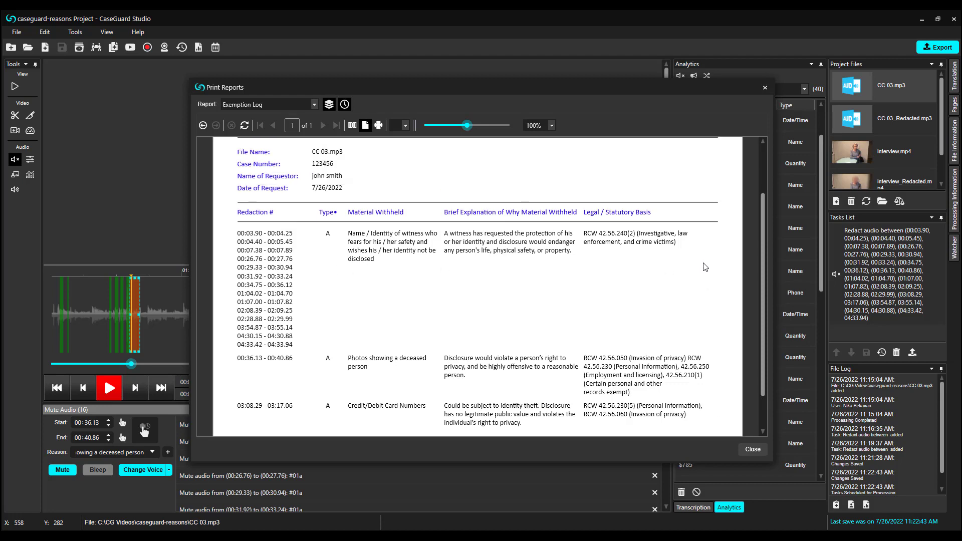
pyautogui.click(314, 106)
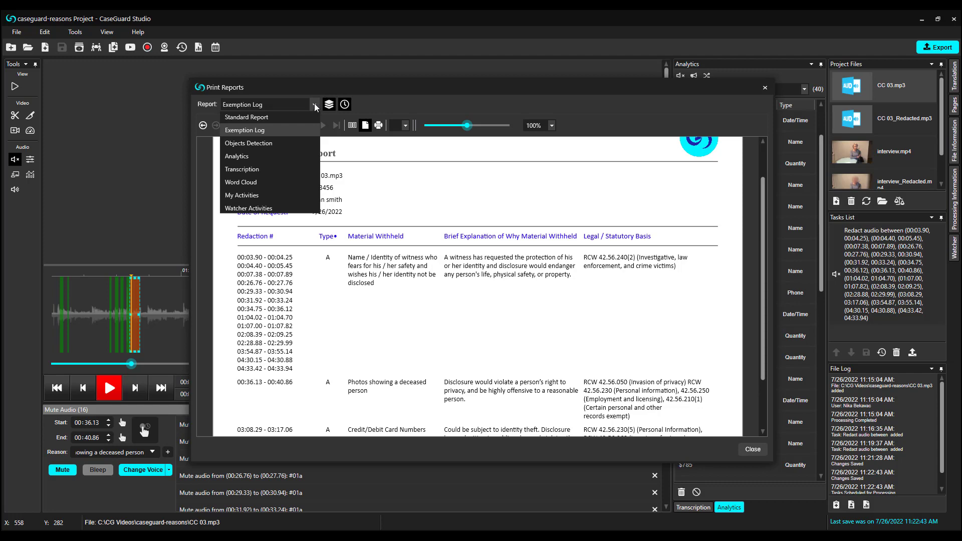
pyautogui.click(288, 156)
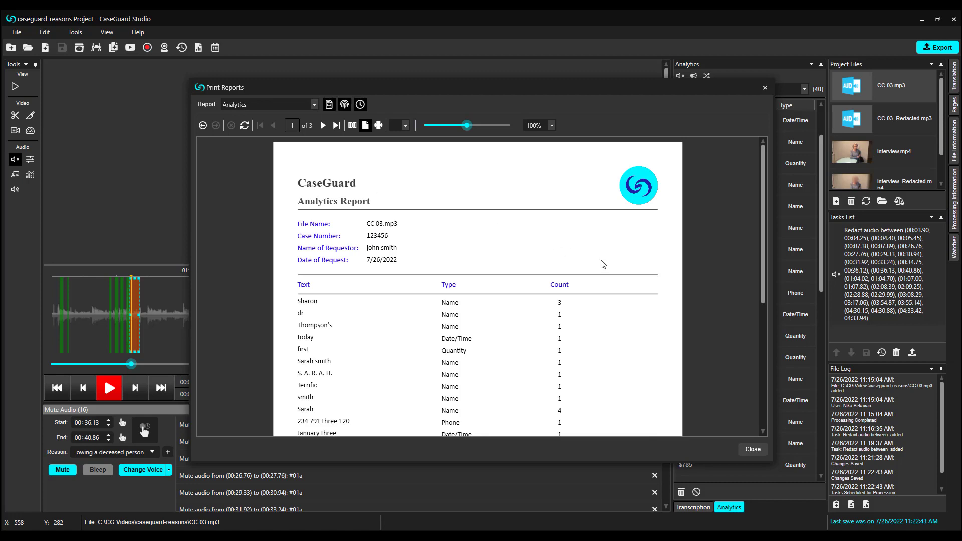
# Scroll through the three-page Analytics Report for CC 03.mp3
pyautogui.scroll(-1, 644, 282)
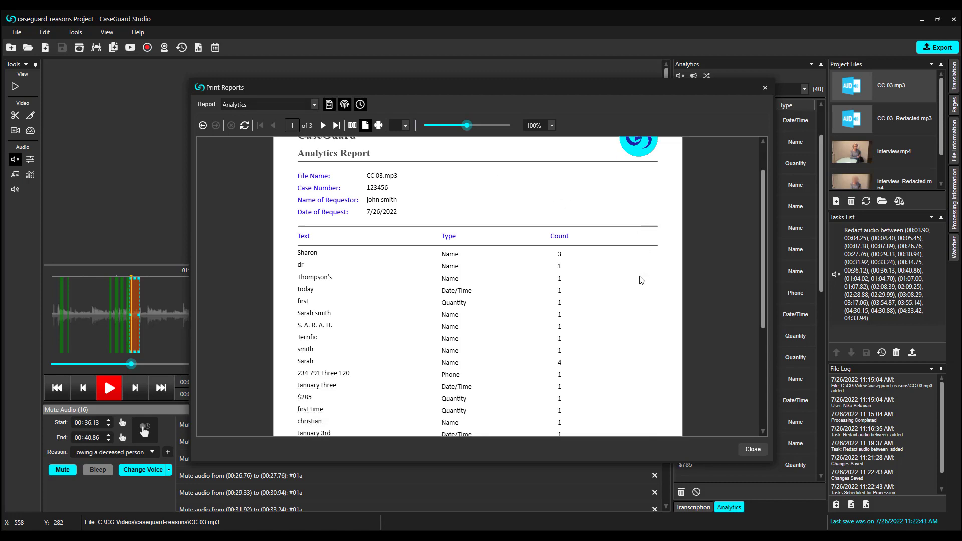
pyautogui.scroll(-1, 593, 252)
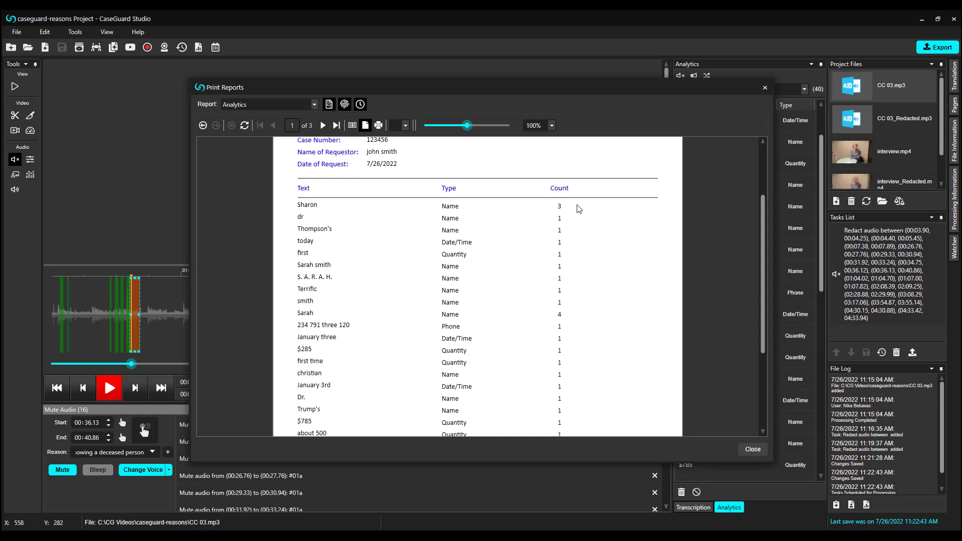
pyautogui.scroll(-5, 579, 209)
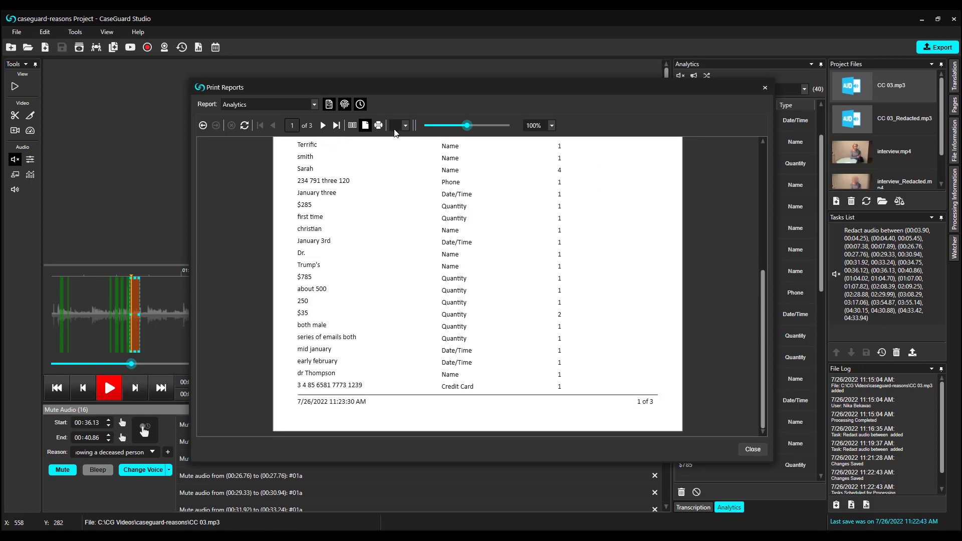
# Switch to the Transcription report and review it speaker by speaker
pyautogui.click(312, 106)
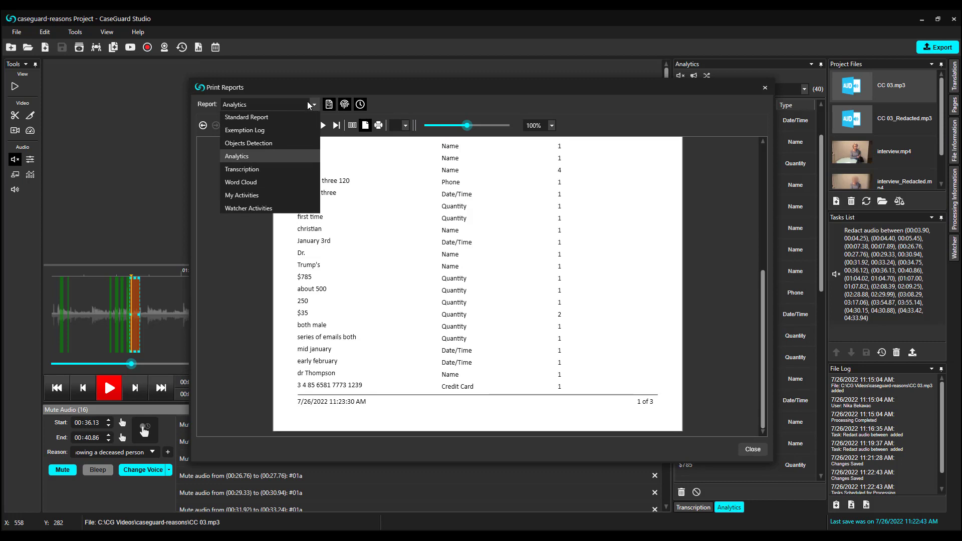
pyautogui.click(296, 169)
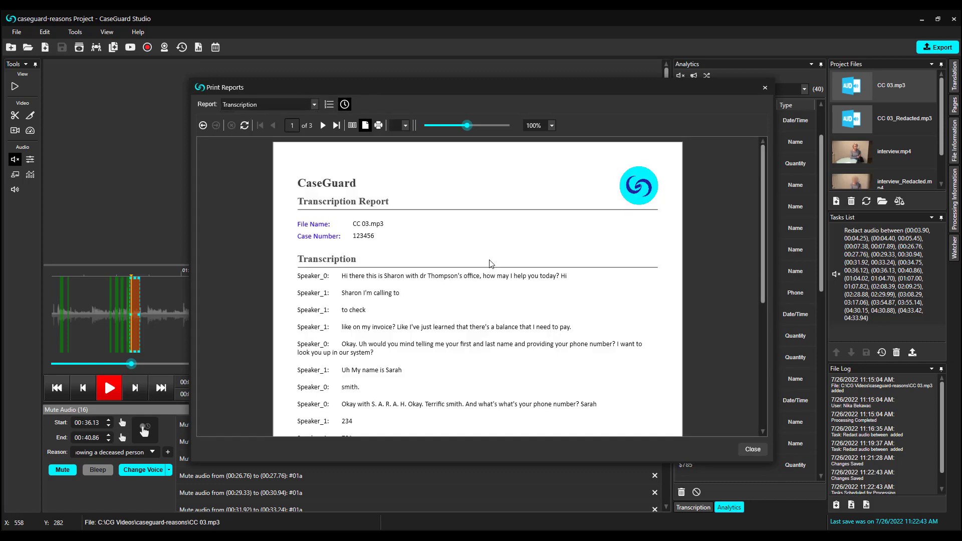
pyautogui.scroll(-1, 491, 263)
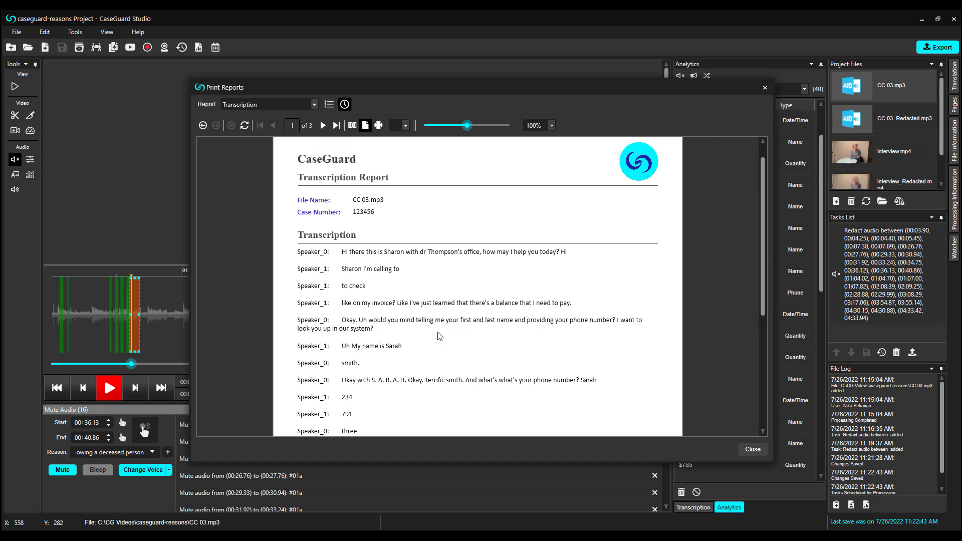
pyautogui.scroll(-3, 471, 331)
pyautogui.scroll(-3, 475, 331)
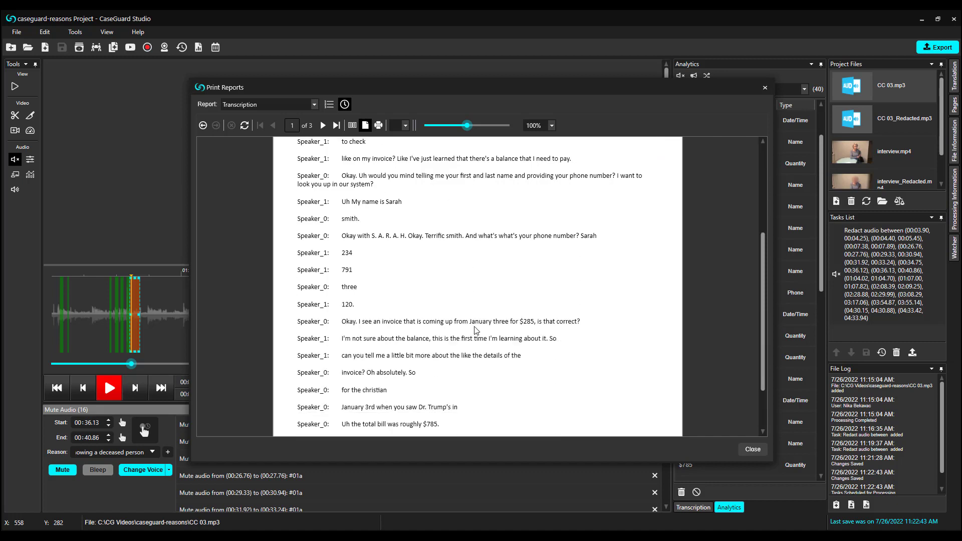
pyautogui.scroll(-3, 475, 331)
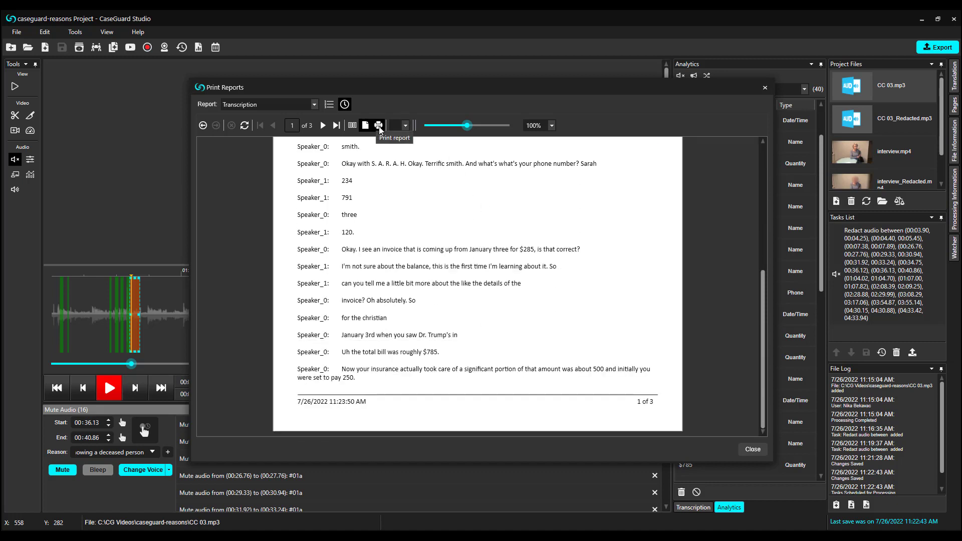
# Close the reports window without exporting the report
pyautogui.click(407, 126)
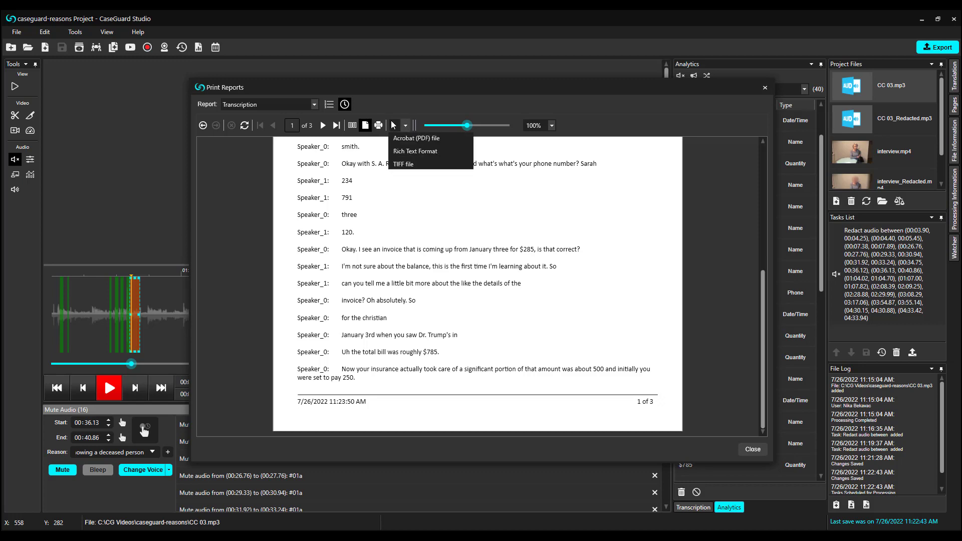
pyautogui.click(407, 126)
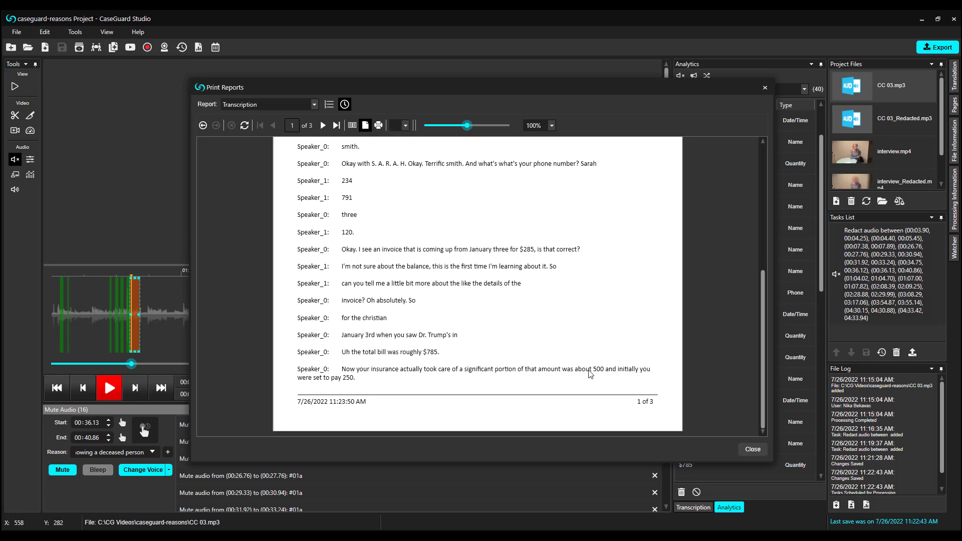
pyautogui.click(745, 449)
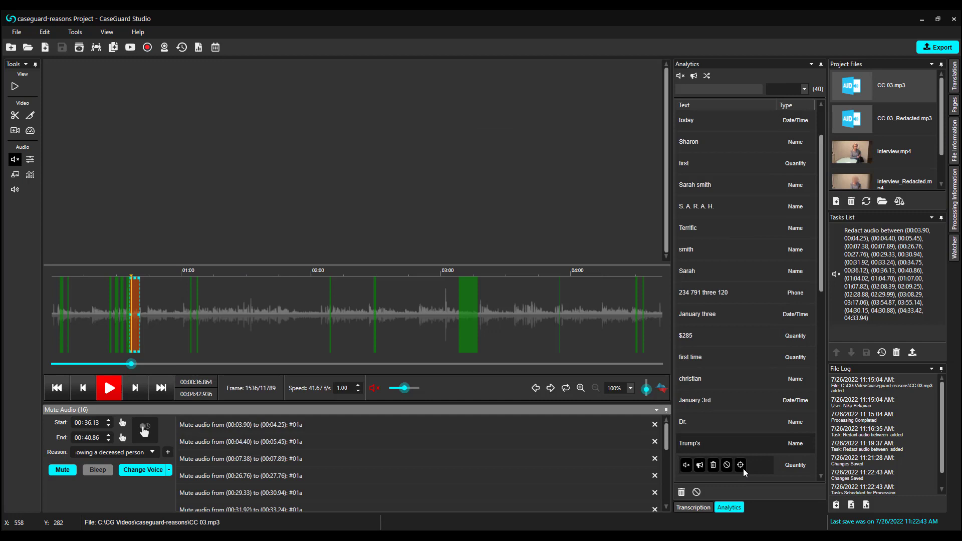
# Review CC 03_Redacted.mp3's transcription report showing [Mute] and [Bleep] placeholders
pyautogui.click(862, 113)
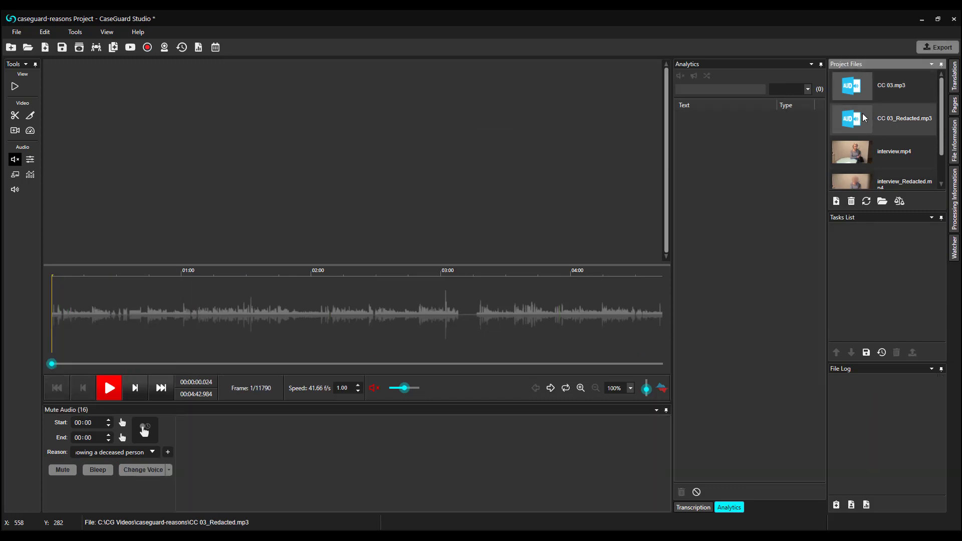
pyautogui.click(697, 509)
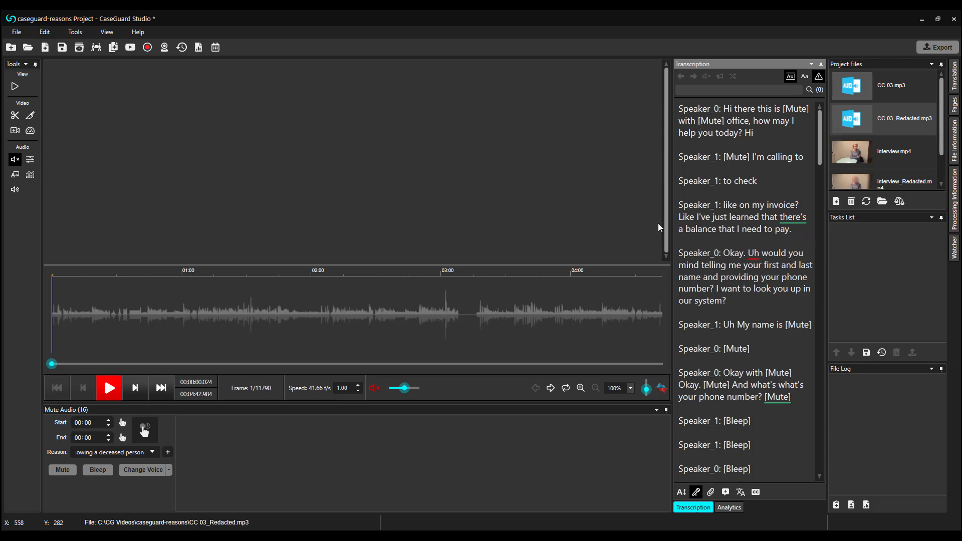
pyautogui.click(199, 48)
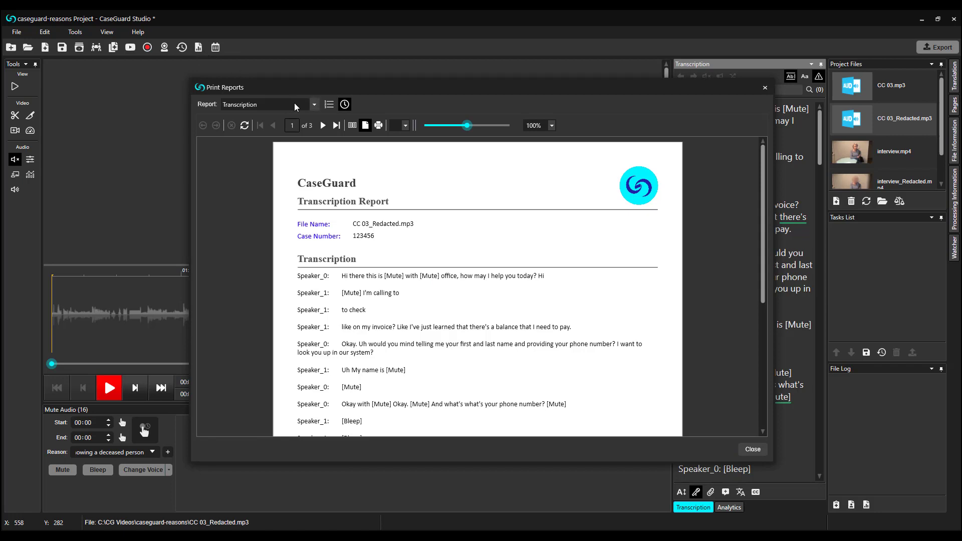
pyautogui.scroll(-1, 562, 235)
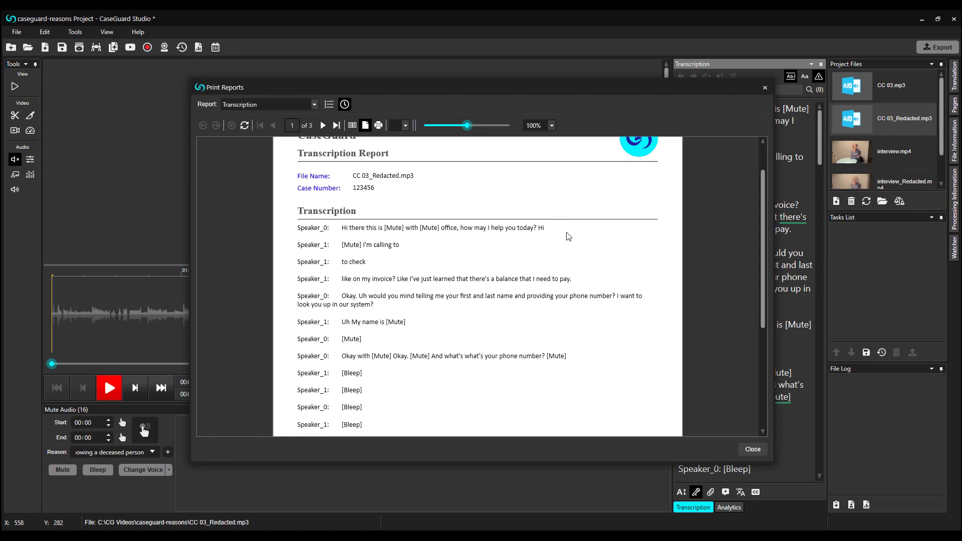
pyautogui.scroll(-2, 569, 237)
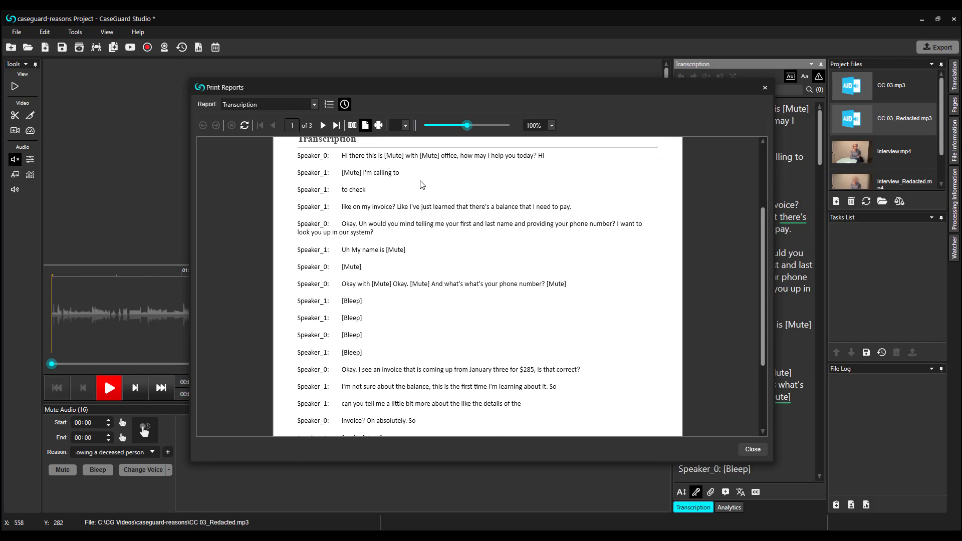
# Reopen the original CC 03.mp3, saving the redacted file's changes
pyautogui.click(766, 88)
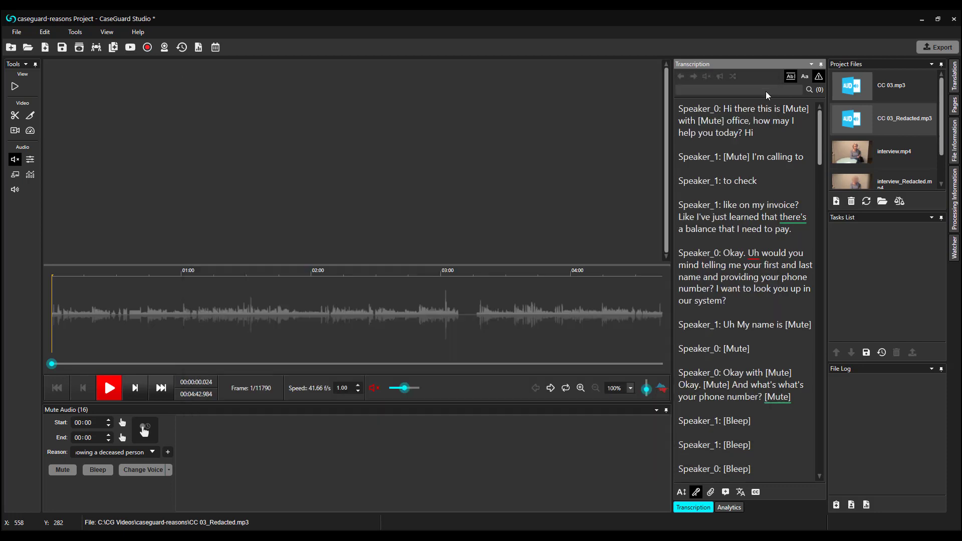
pyautogui.doubleClick(871, 85)
pyautogui.click(492, 295)
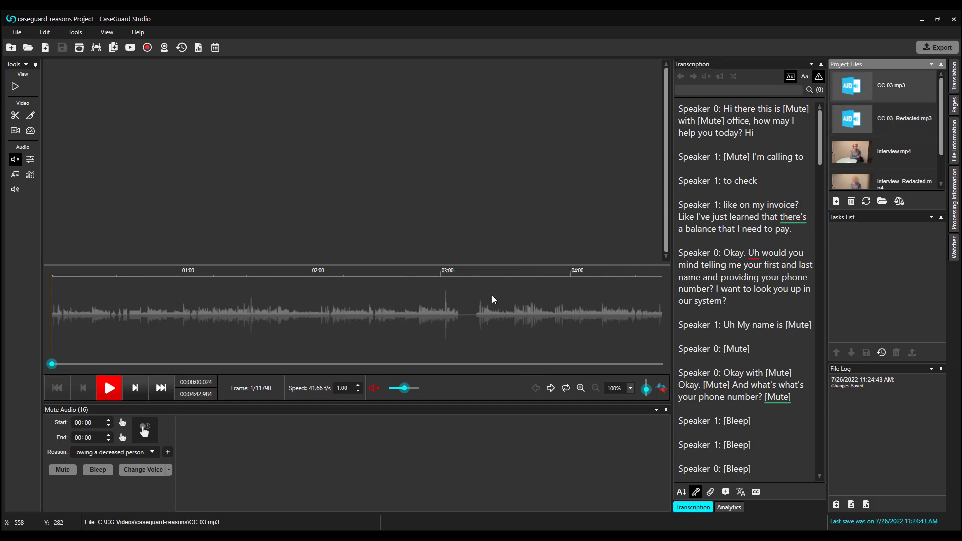
# Dock the Translation panel beside the transcript and start a new translation
pyautogui.click(954, 75)
pyautogui.click(944, 65)
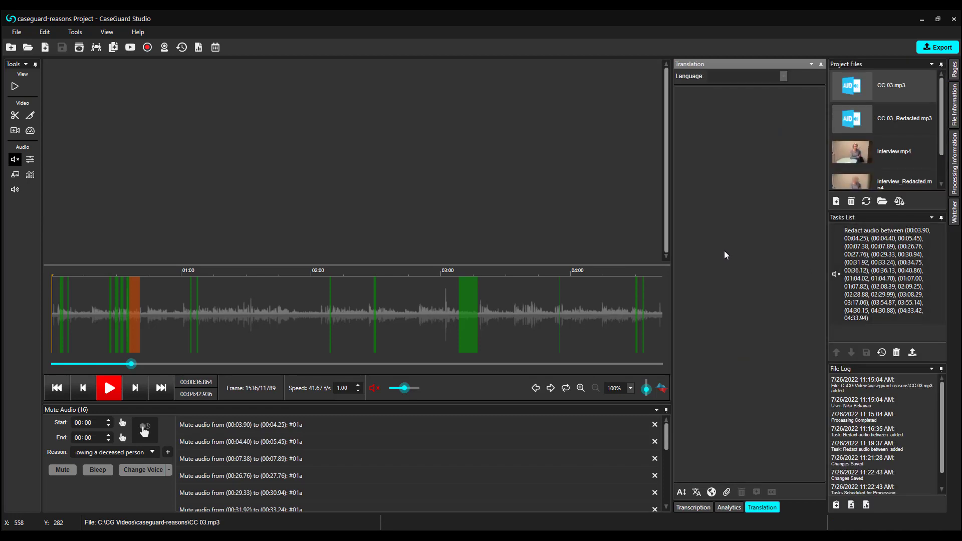
pyautogui.click(697, 495)
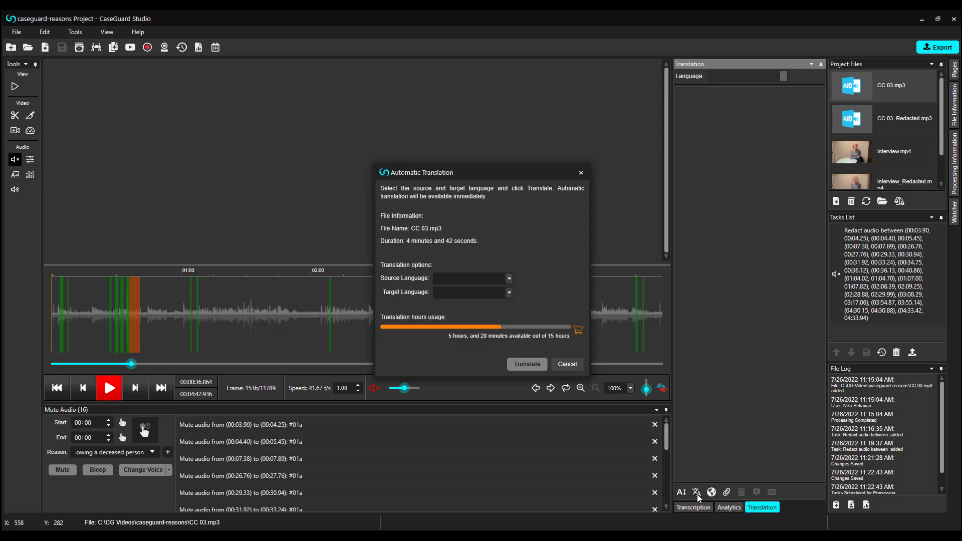
# Translate the transcript from English to Spanish (español) and review the result
pyautogui.click(512, 279)
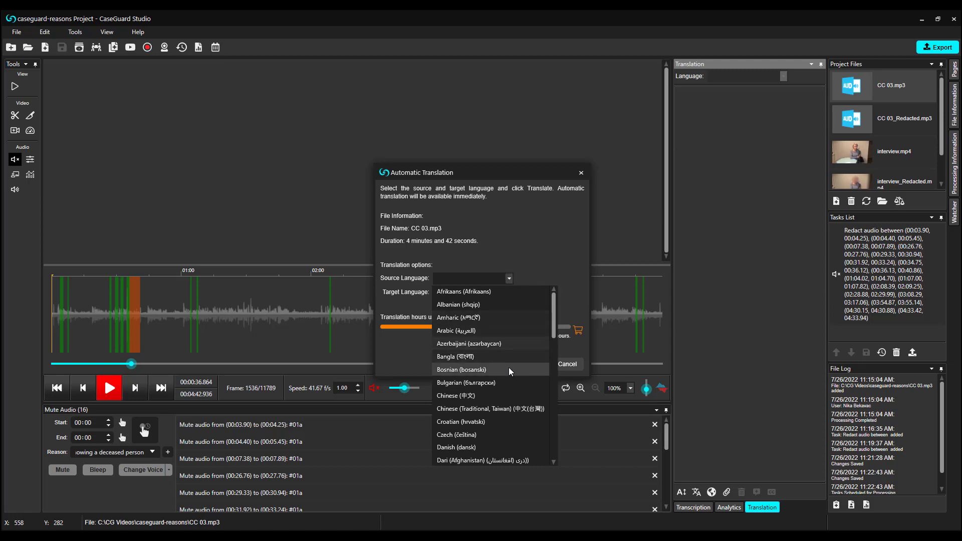
pyautogui.scroll(-2, 502, 381)
pyautogui.click(488, 410)
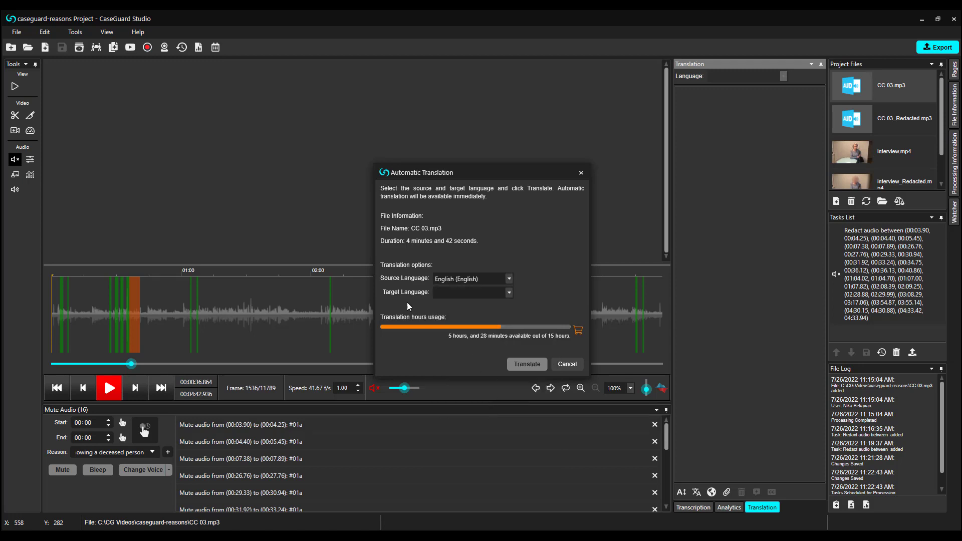
pyautogui.click(510, 292)
pyautogui.scroll(-10, 502, 345)
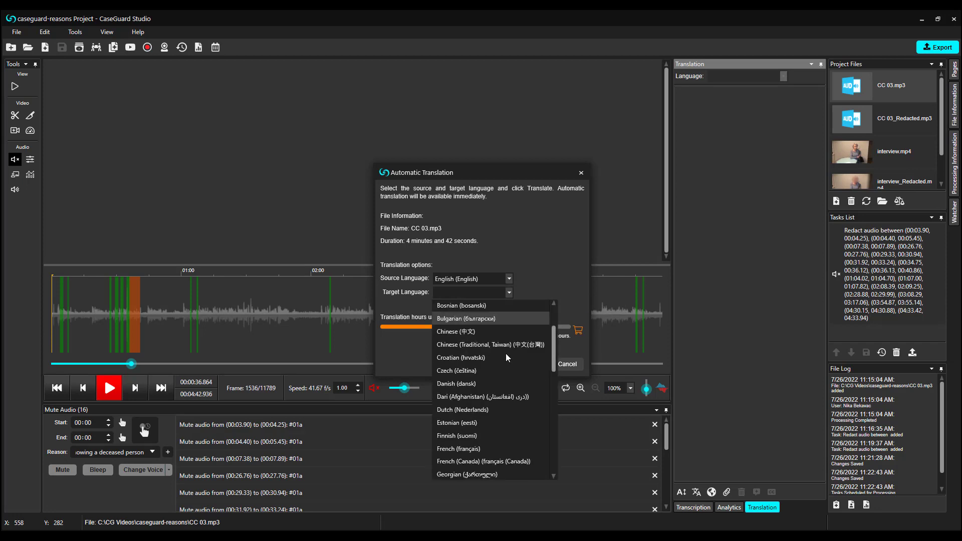
pyautogui.scroll(-1, 498, 397)
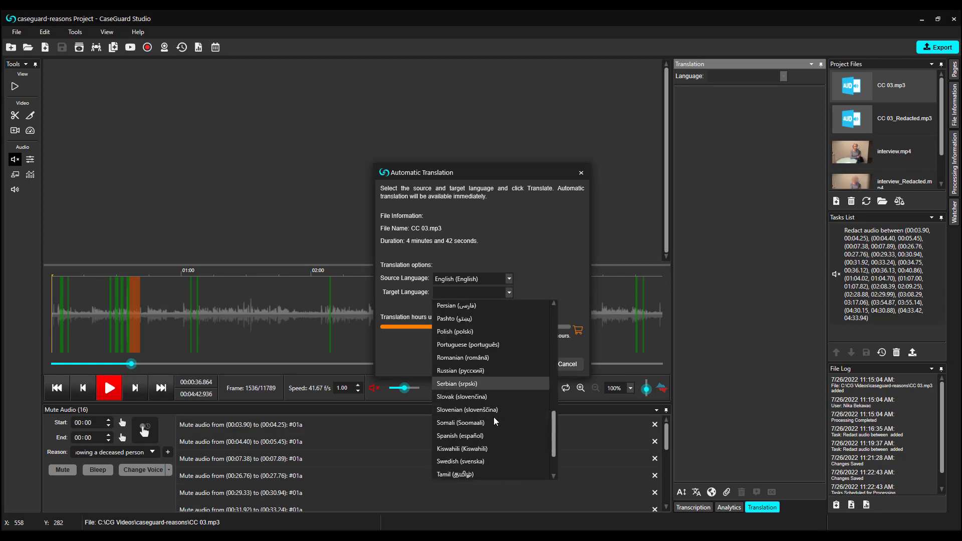
pyautogui.click(493, 434)
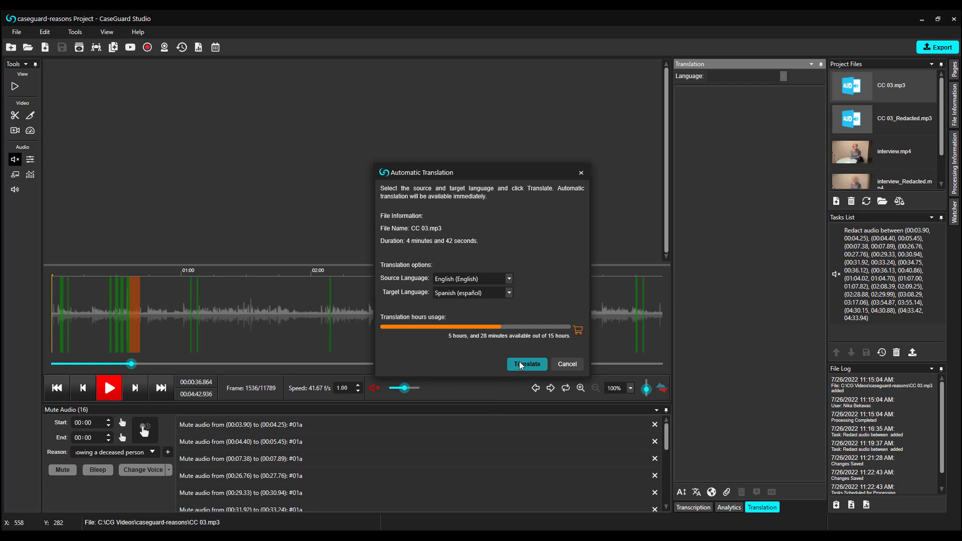
pyautogui.click(519, 364)
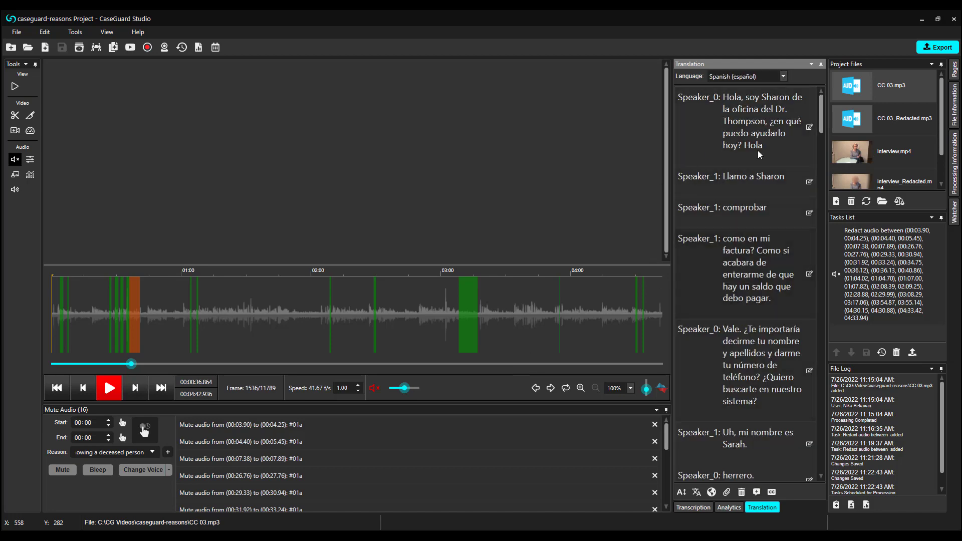
pyautogui.scroll(-5, 795, 192)
pyautogui.scroll(-10, 795, 197)
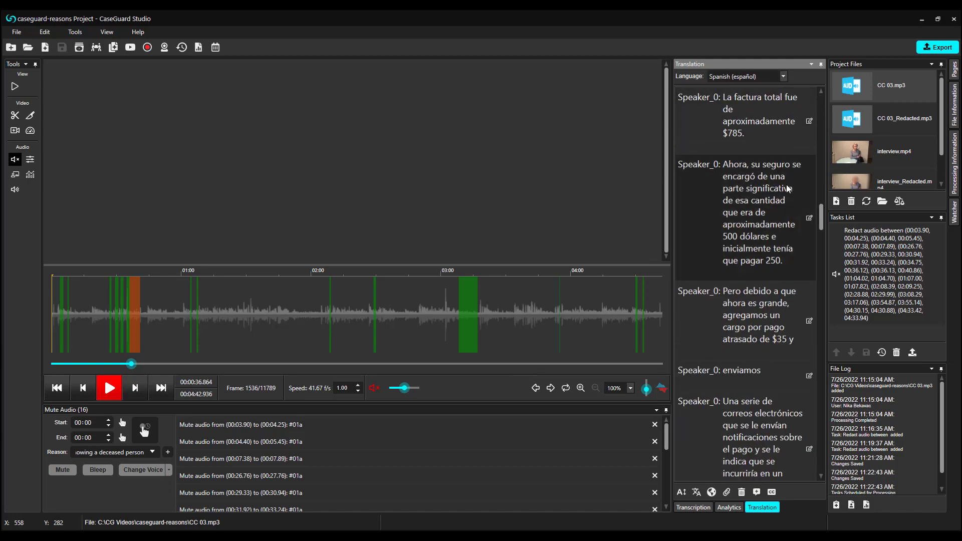
pyautogui.scroll(15, 786, 182)
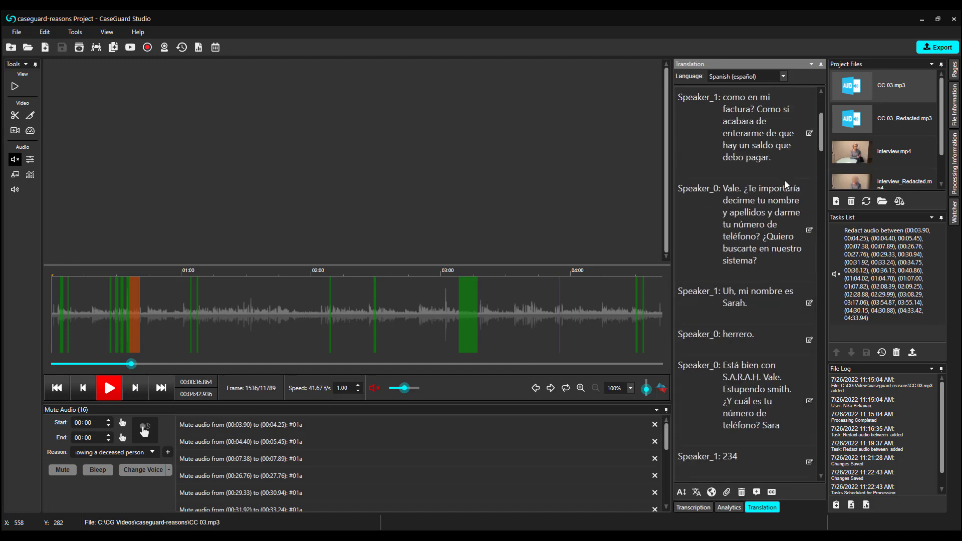
pyautogui.click(199, 48)
pyautogui.click(315, 103)
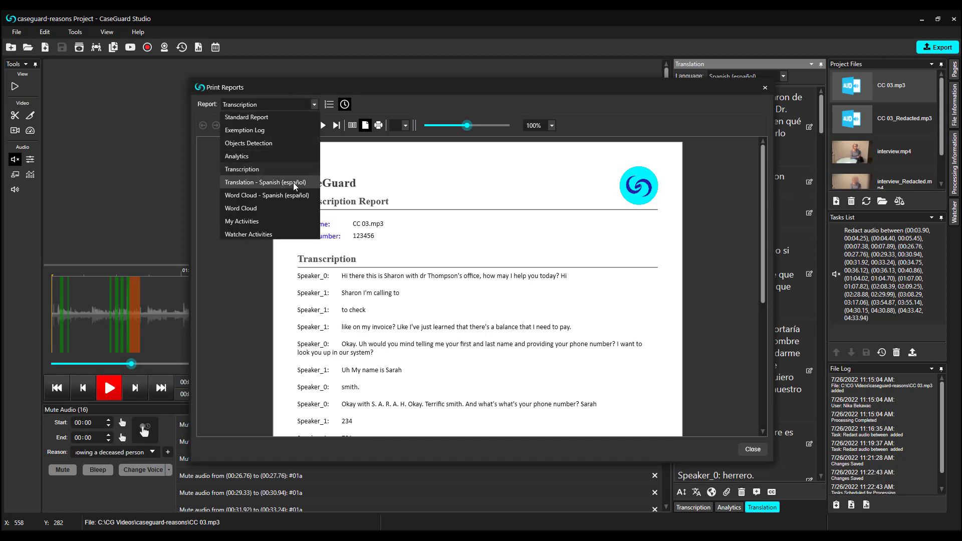
pyautogui.click(293, 183)
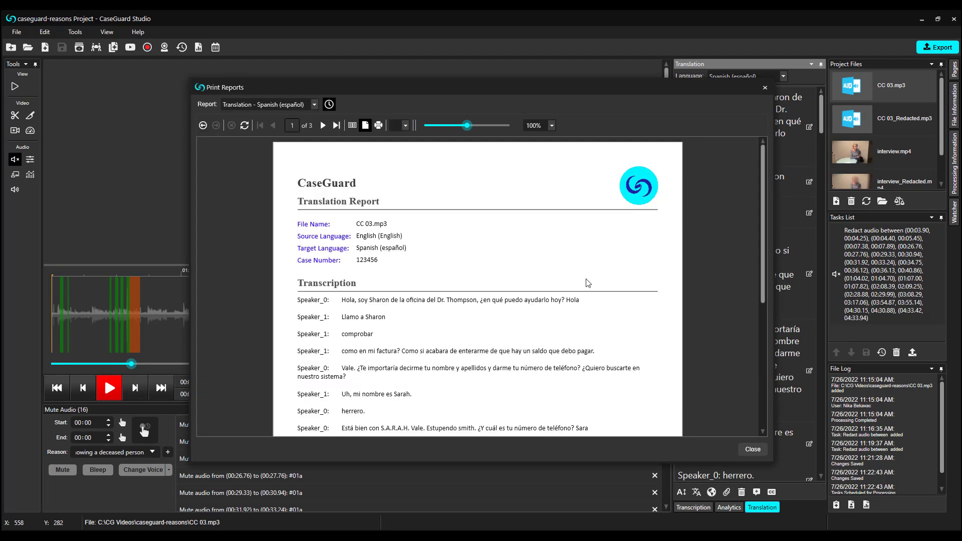
pyautogui.scroll(-3, 587, 284)
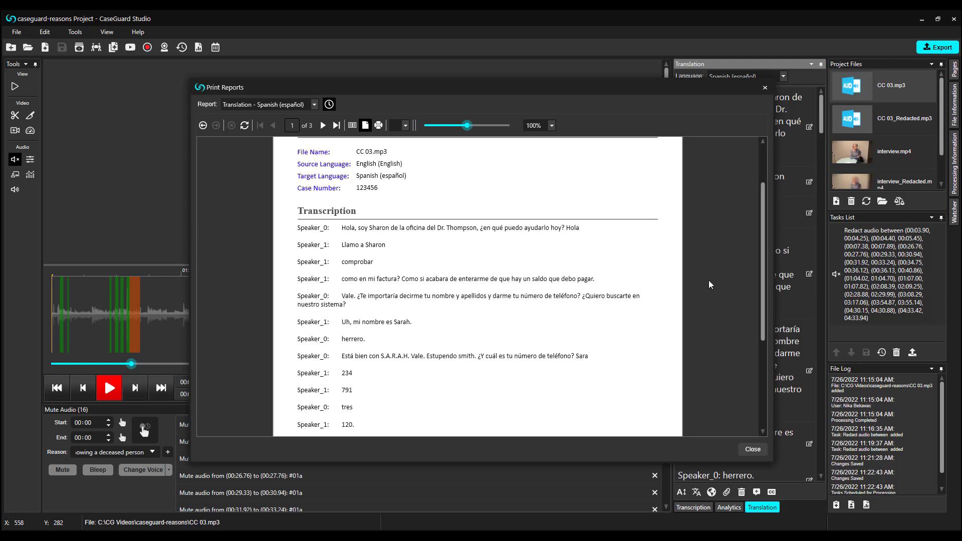
pyautogui.scroll(-3, 682, 345)
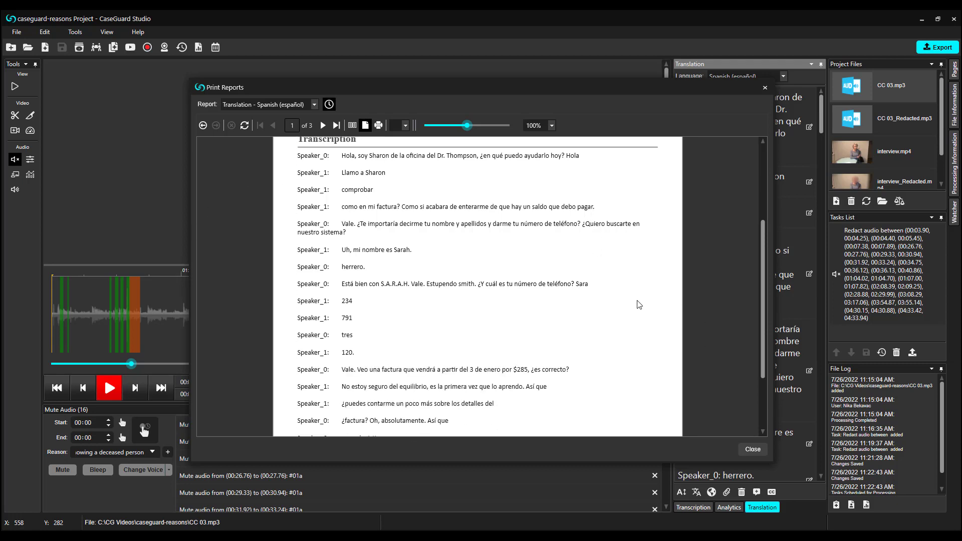
pyautogui.click(314, 105)
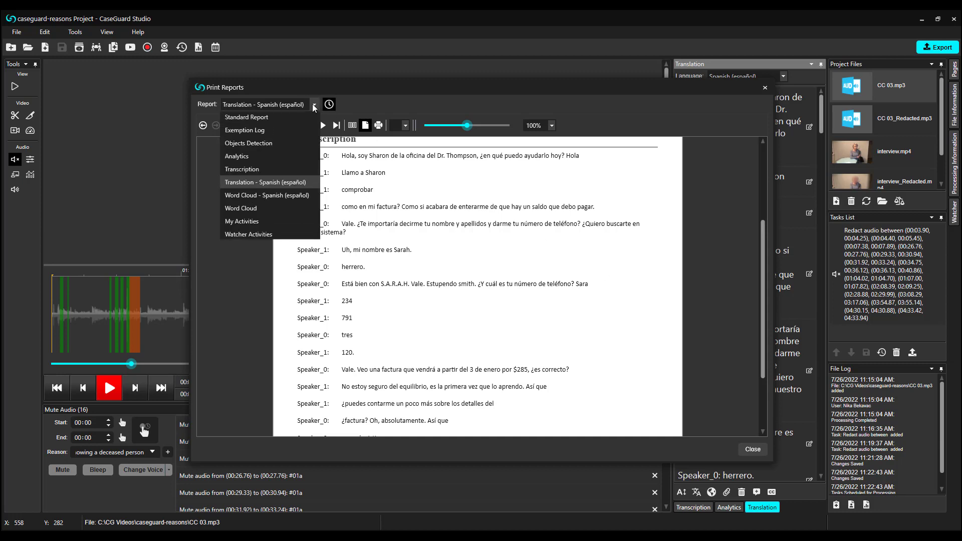
pyautogui.click(276, 212)
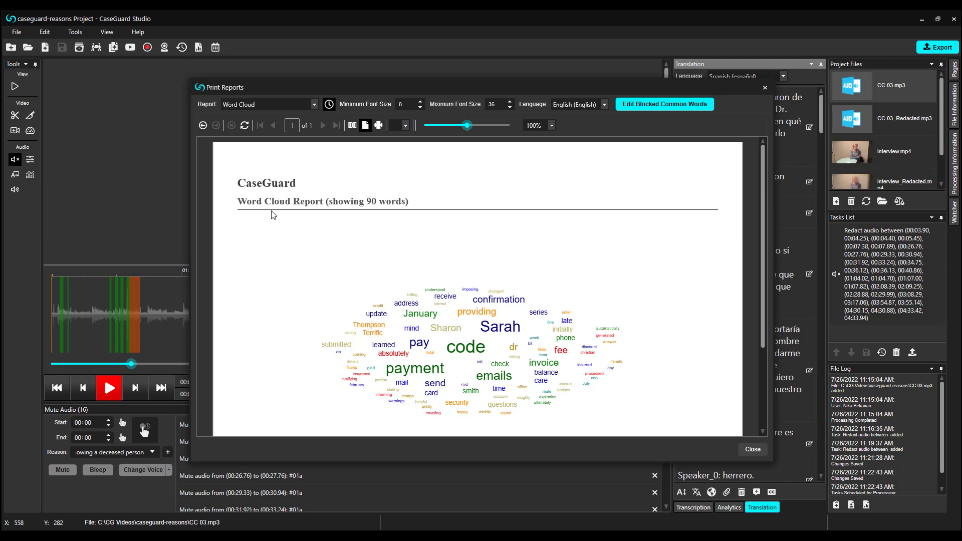
pyautogui.scroll(-1, 356, 251)
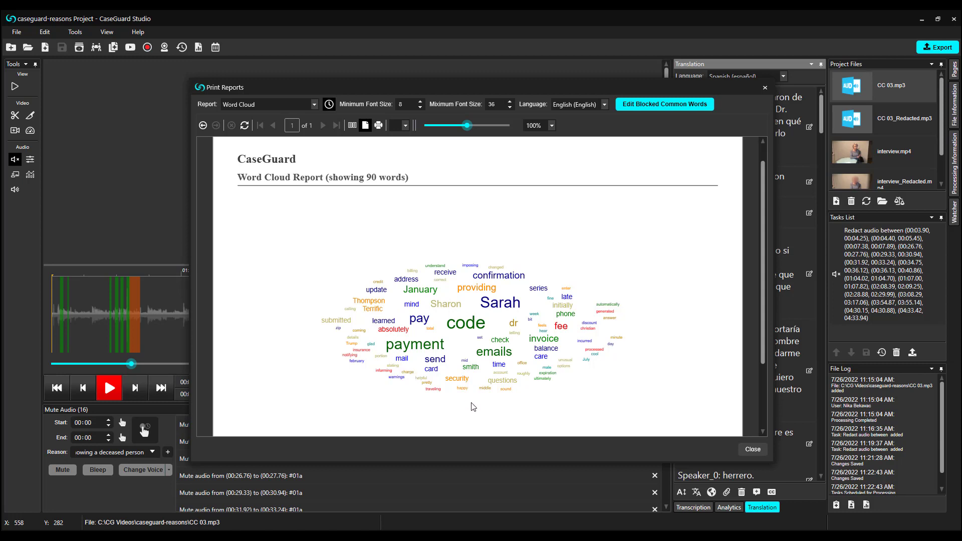
pyautogui.click(766, 89)
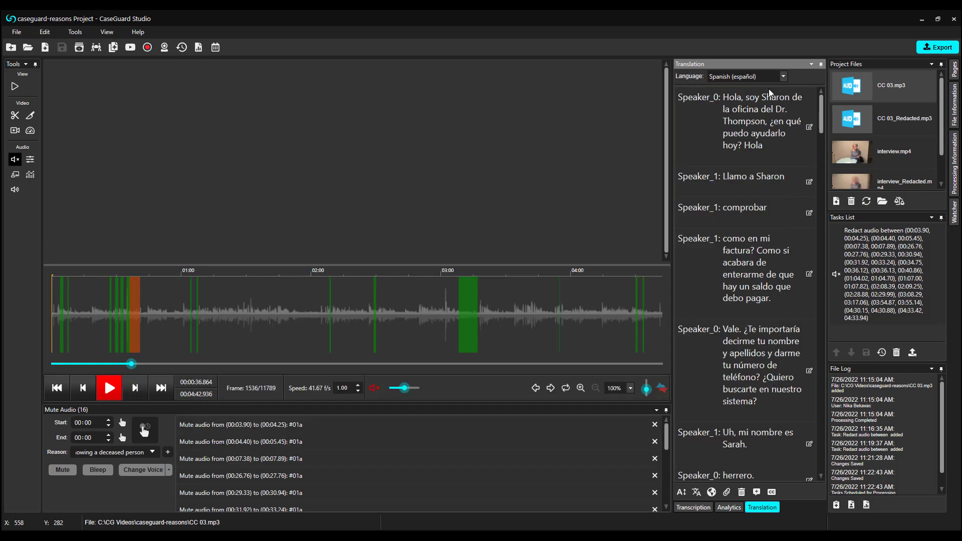